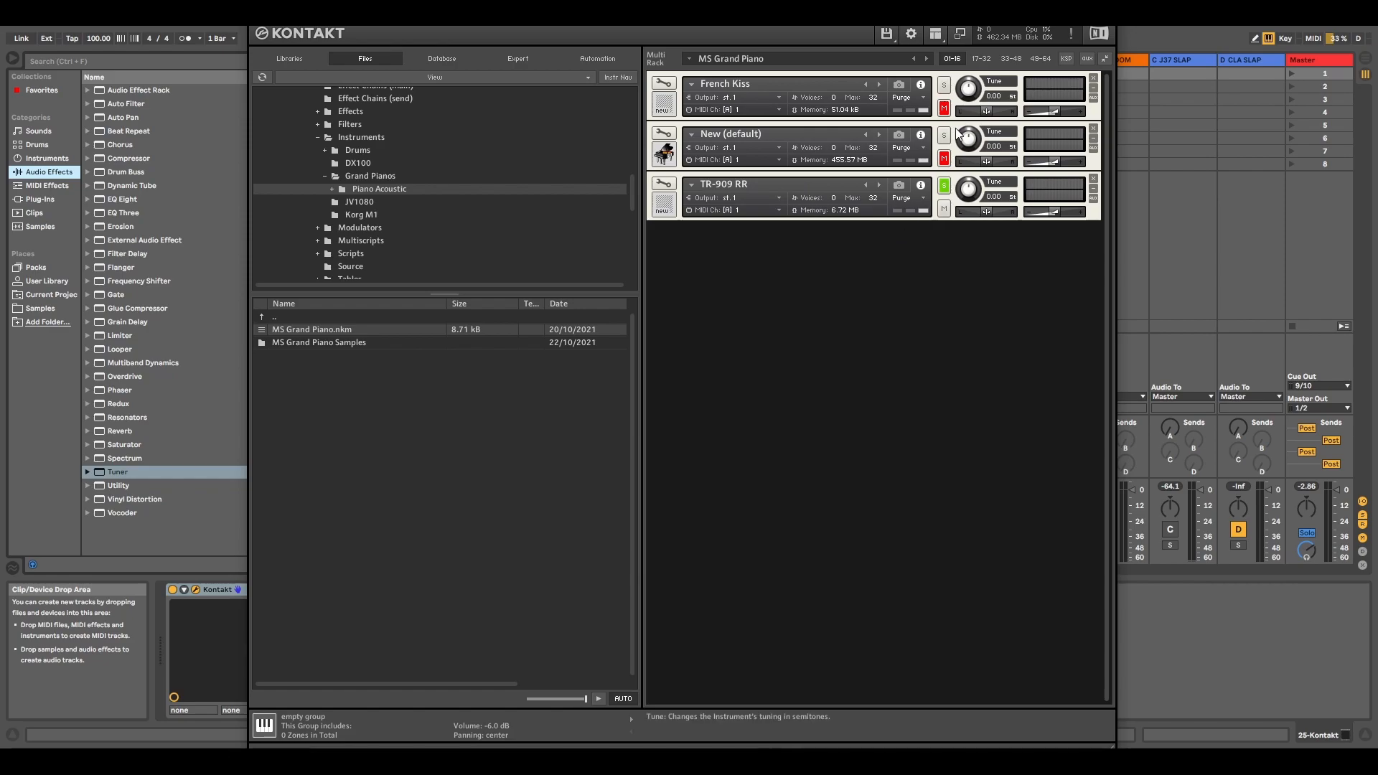
Solo the French Kiss instrument and examine how its single sample zone is mapped across the keyboard in the Mapping Editor
click(944, 85)
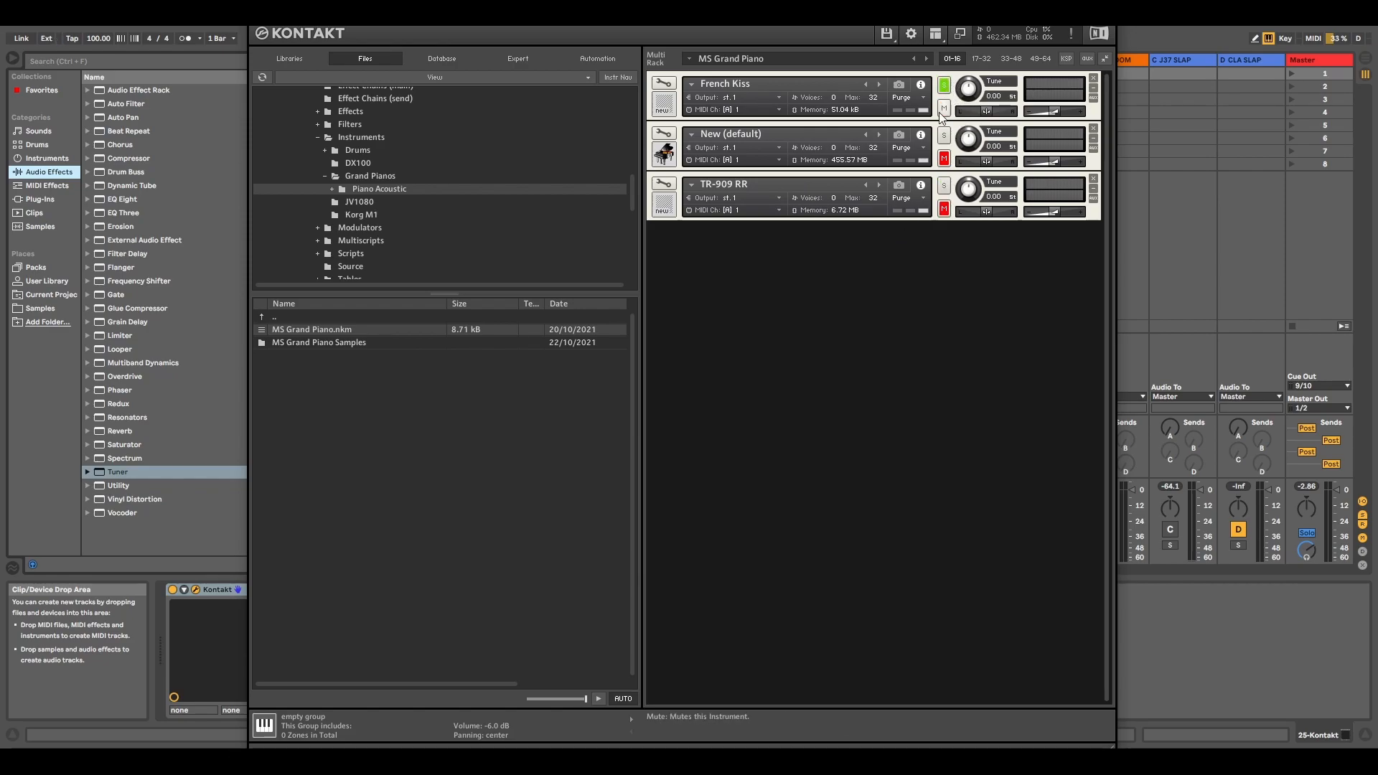
click(668, 83)
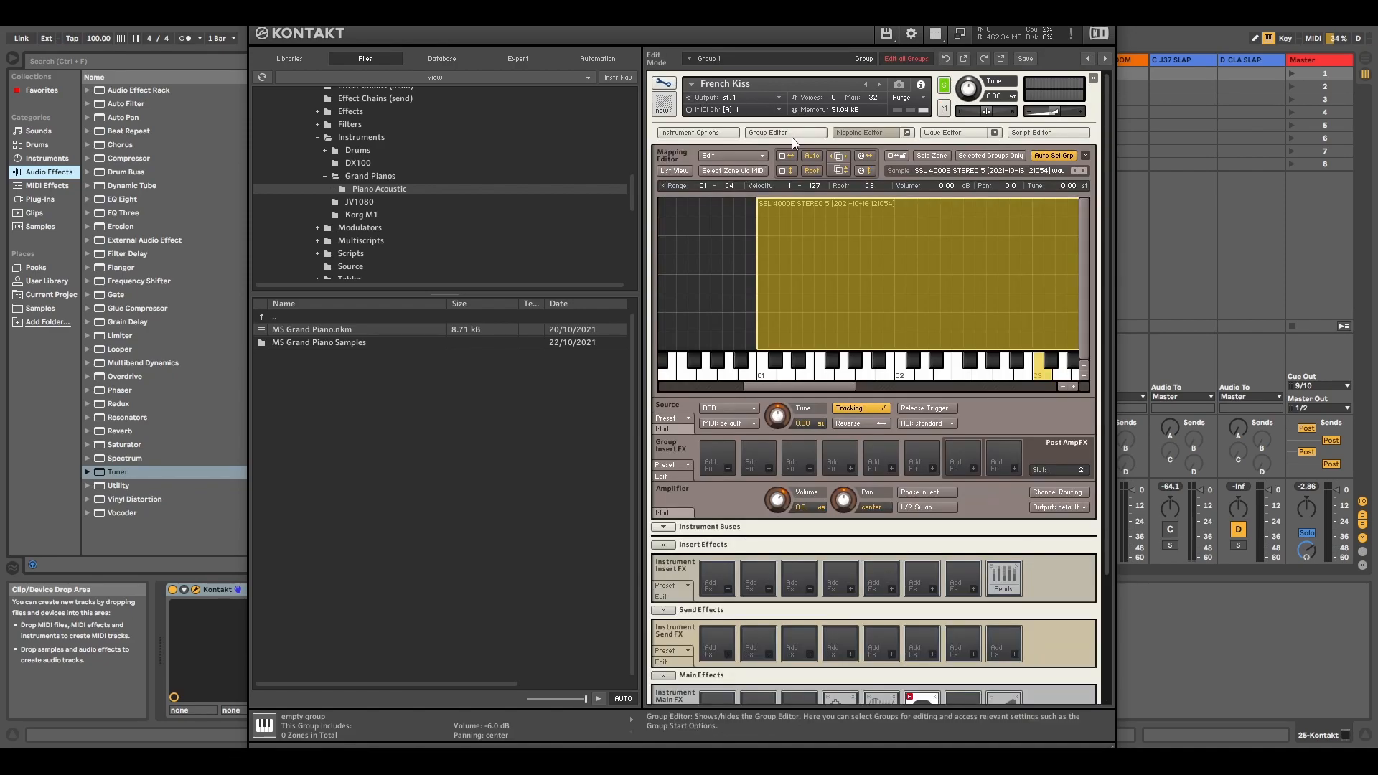
drag(797, 386, 826, 386)
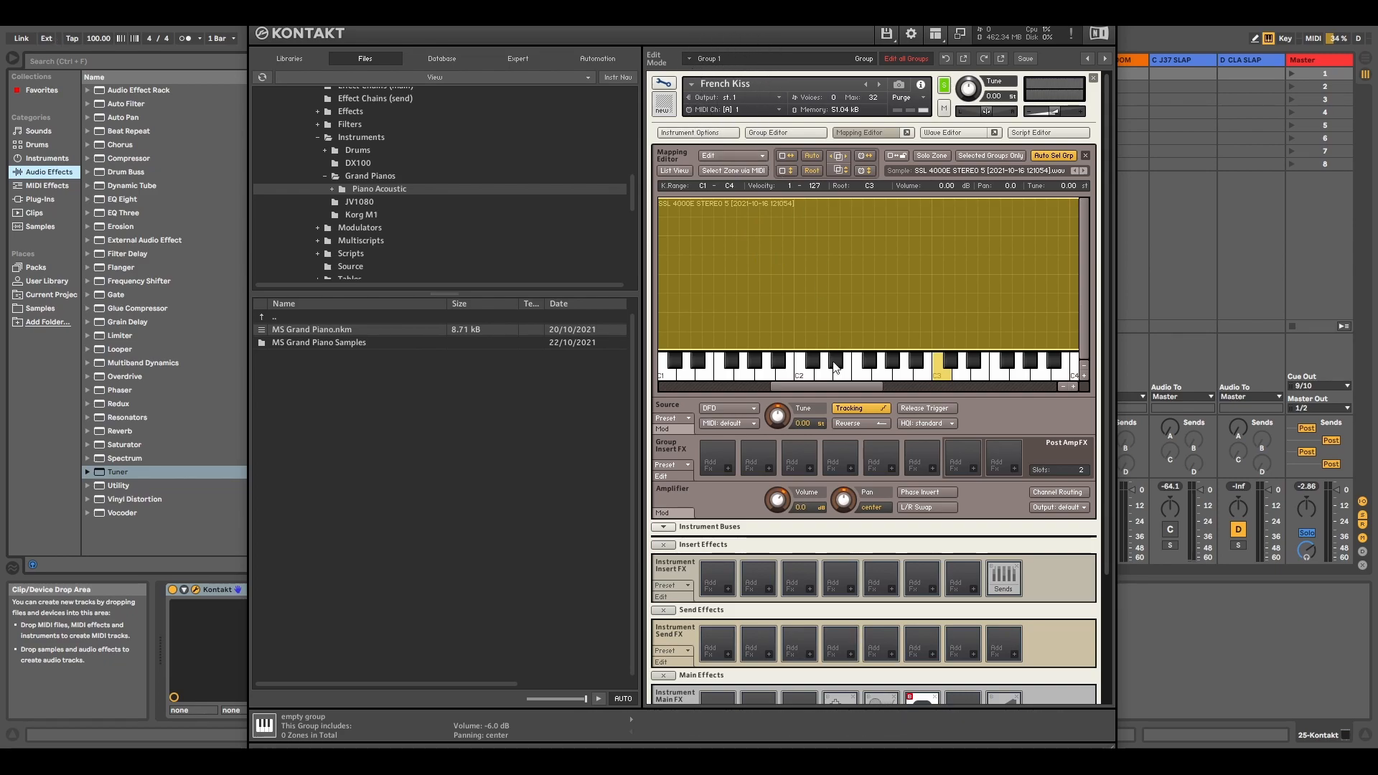
drag(825, 389, 811, 389)
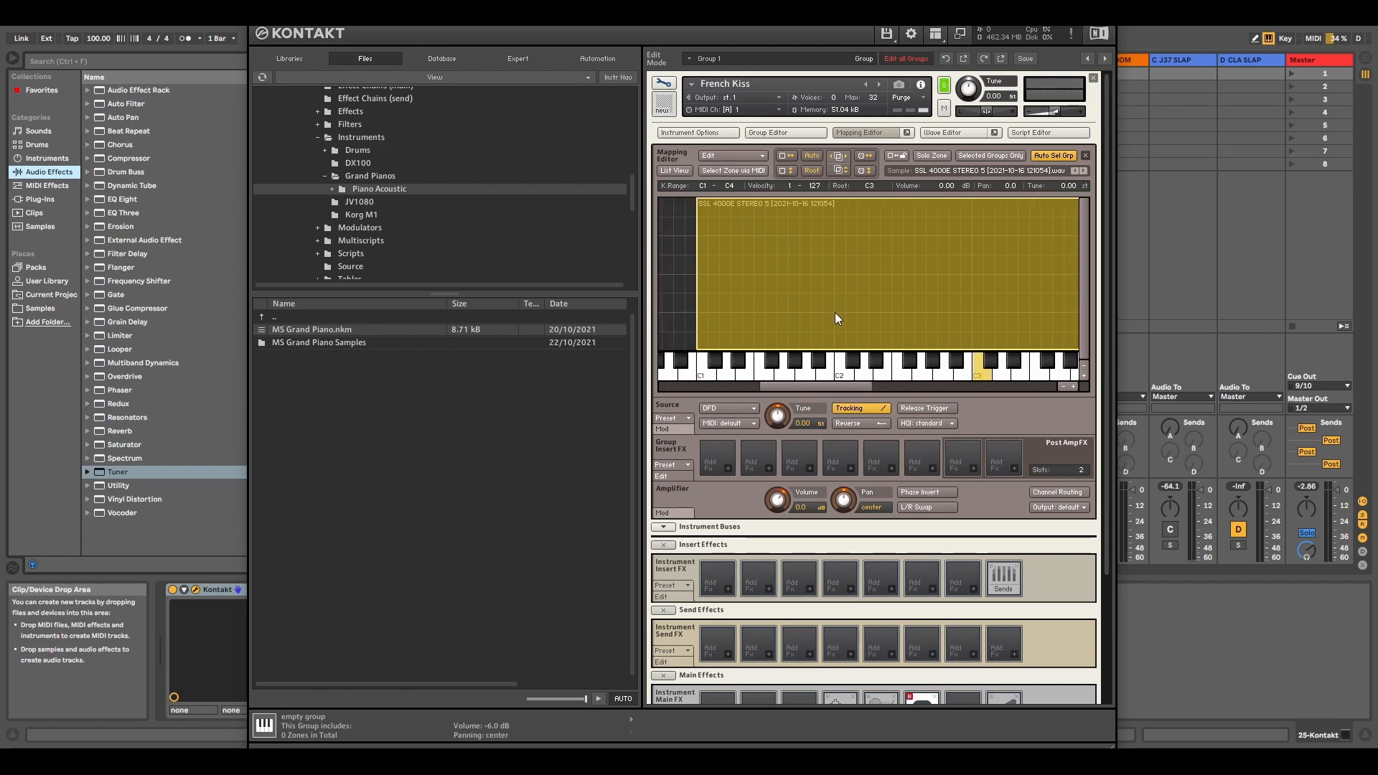
drag(831, 386, 842, 390)
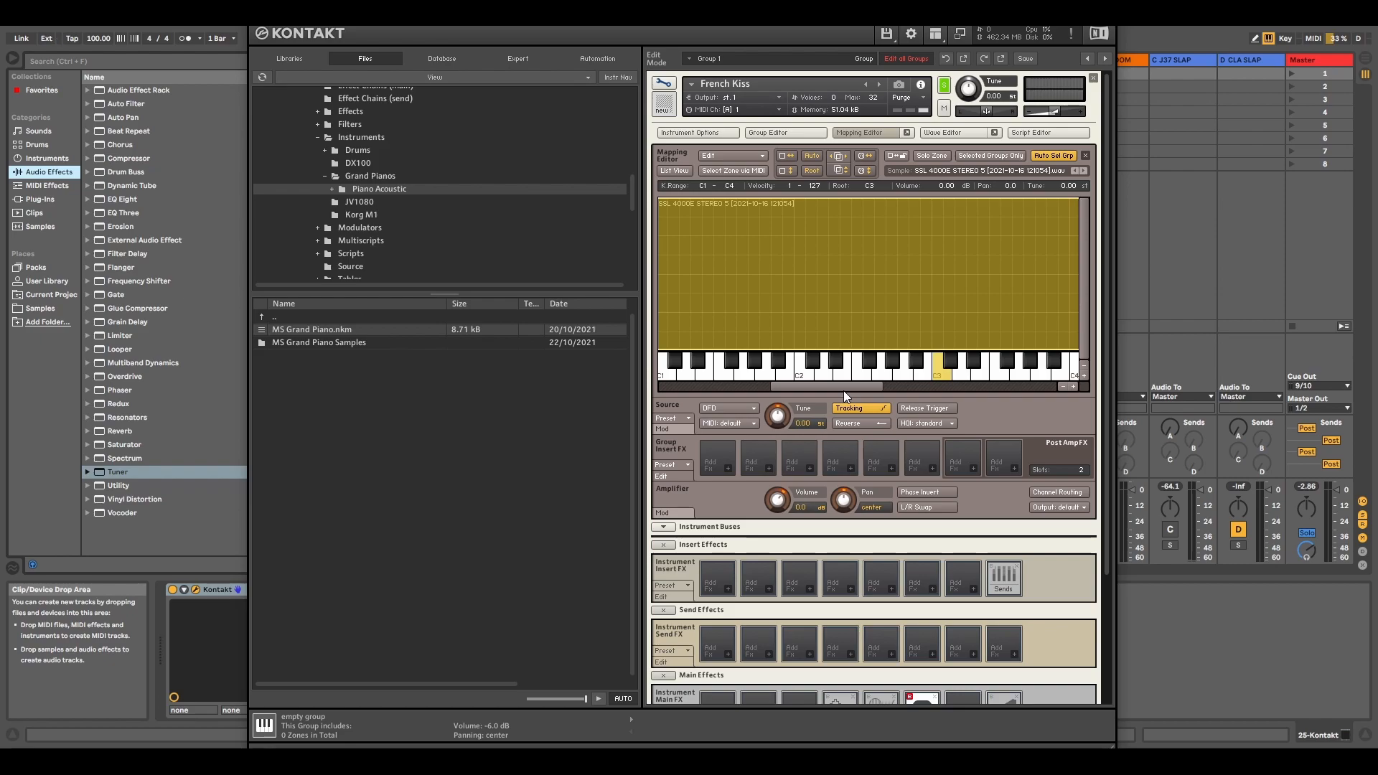
mouse_move(871, 386)
mouse_down()
mouse_move(893, 387)
mouse_move(871, 386)
mouse_up()
drag(880, 190, 879, 183)
click(664, 83)
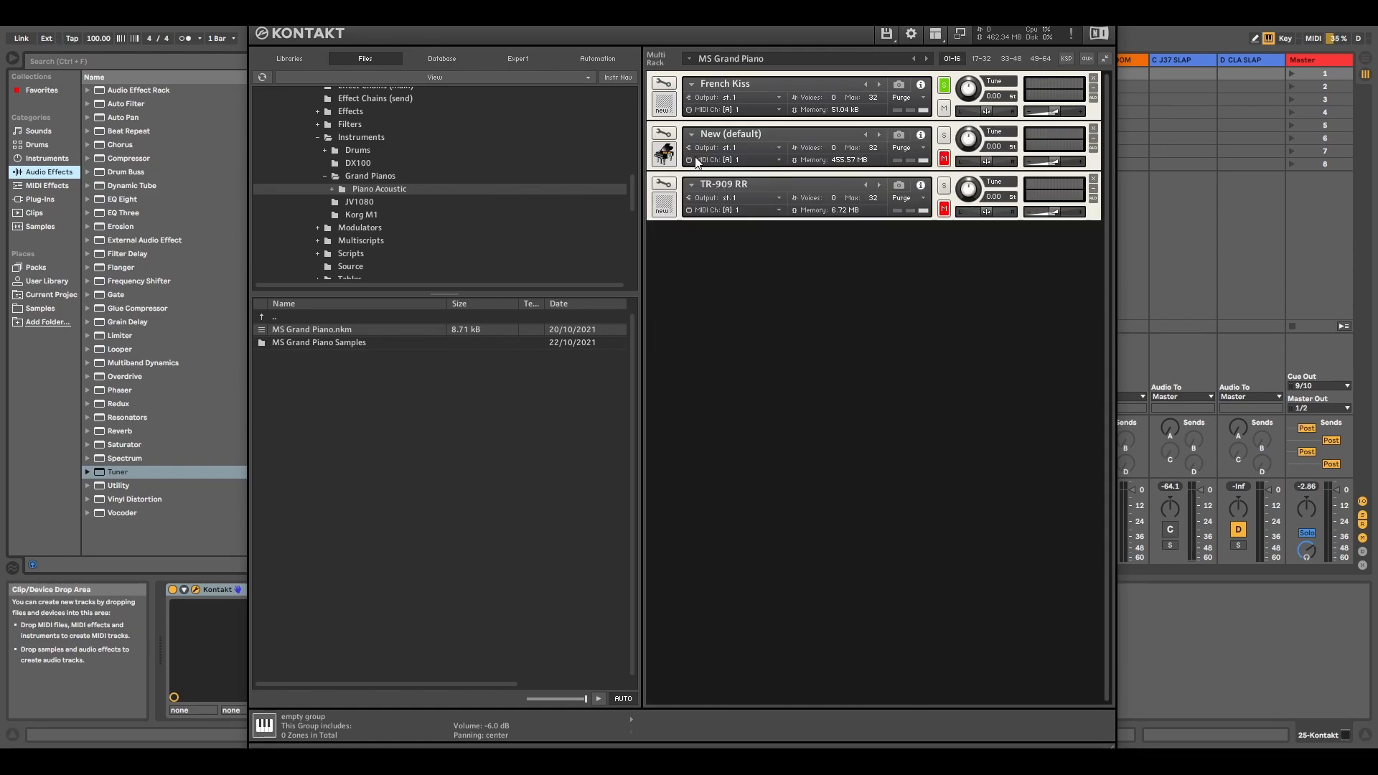
Open the New (default) piano instrument for editing and examine its zone mapping across the keyboard
click(664, 134)
mouse_move(812, 502)
mouse_down()
mouse_move(782, 506)
mouse_move(993, 508)
mouse_move(793, 505)
mouse_up()
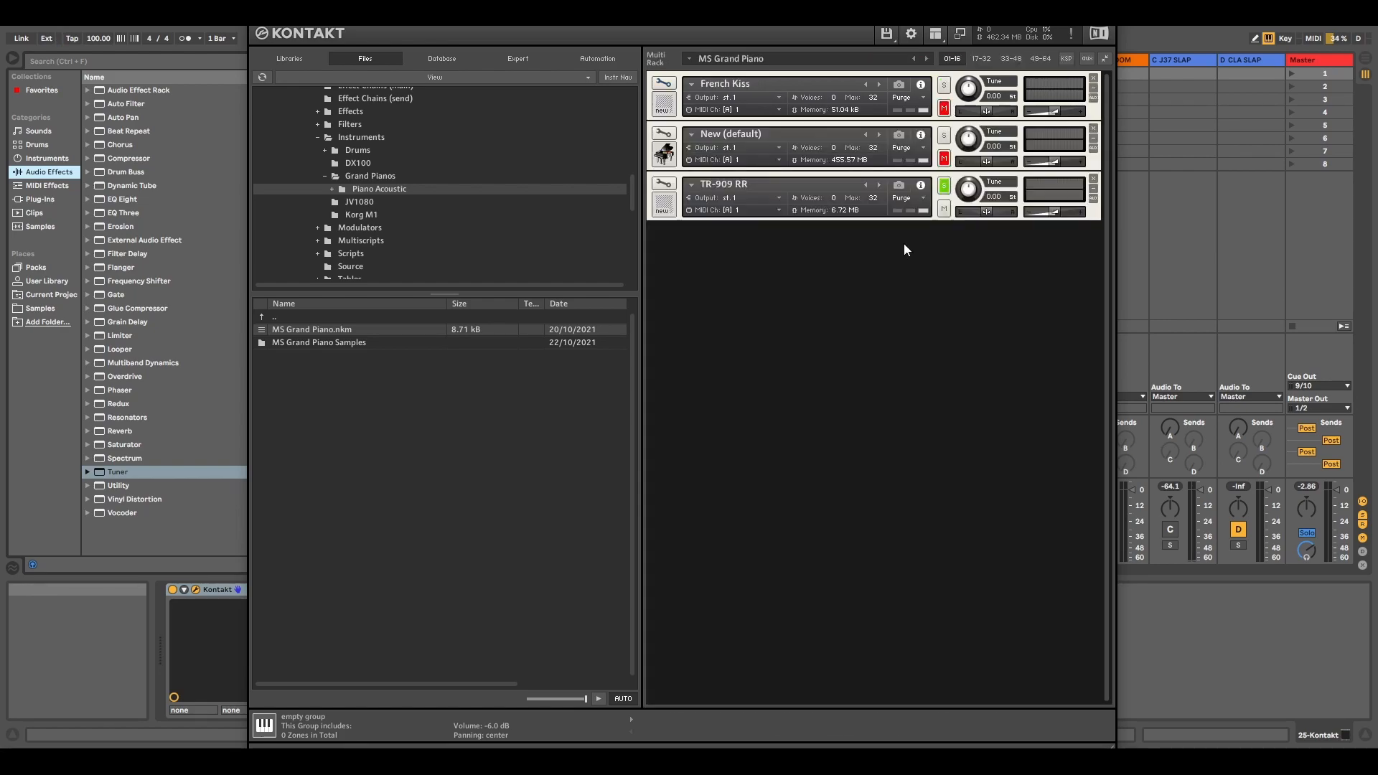
Open the TR-909 RR instrument for editing and delete all mapped zones except the snare column on D1
click(663, 184)
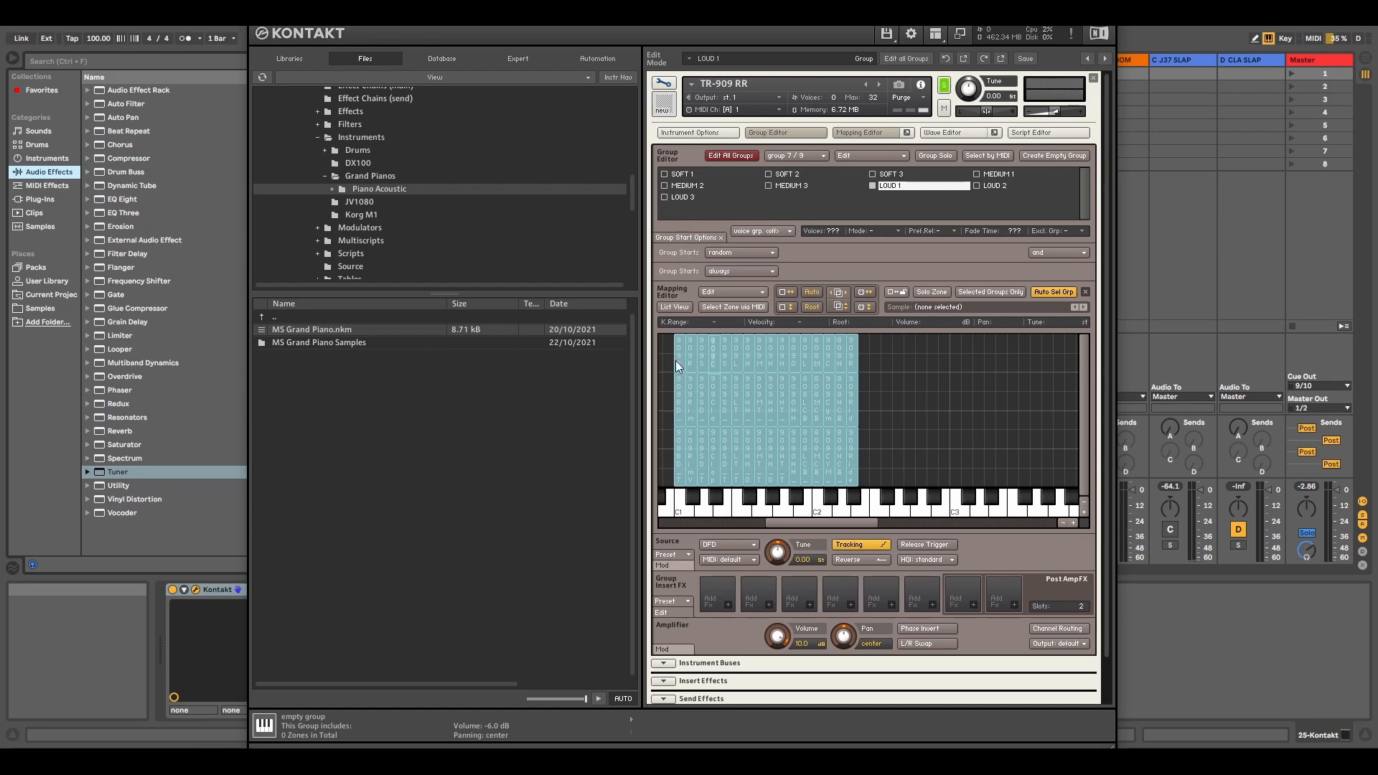
drag(826, 522, 799, 524)
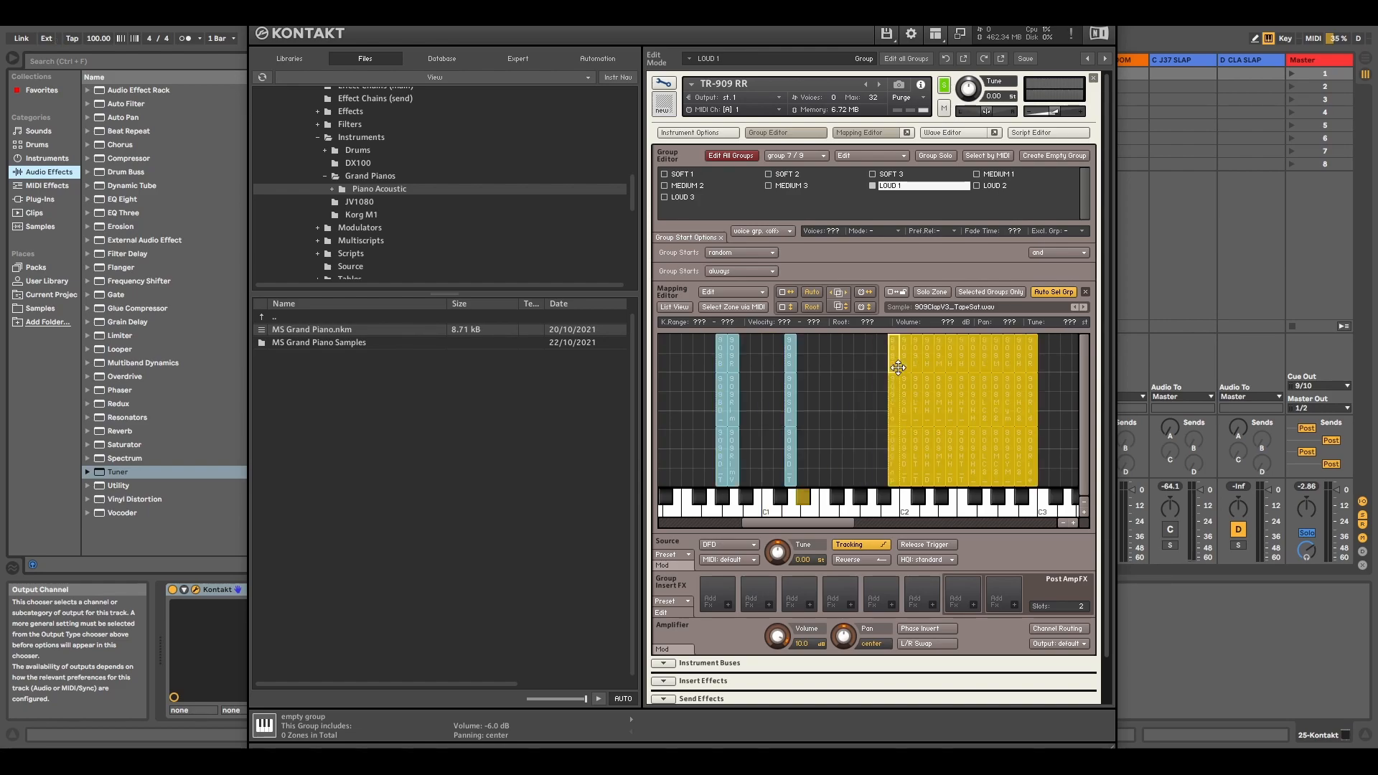
click(856, 394)
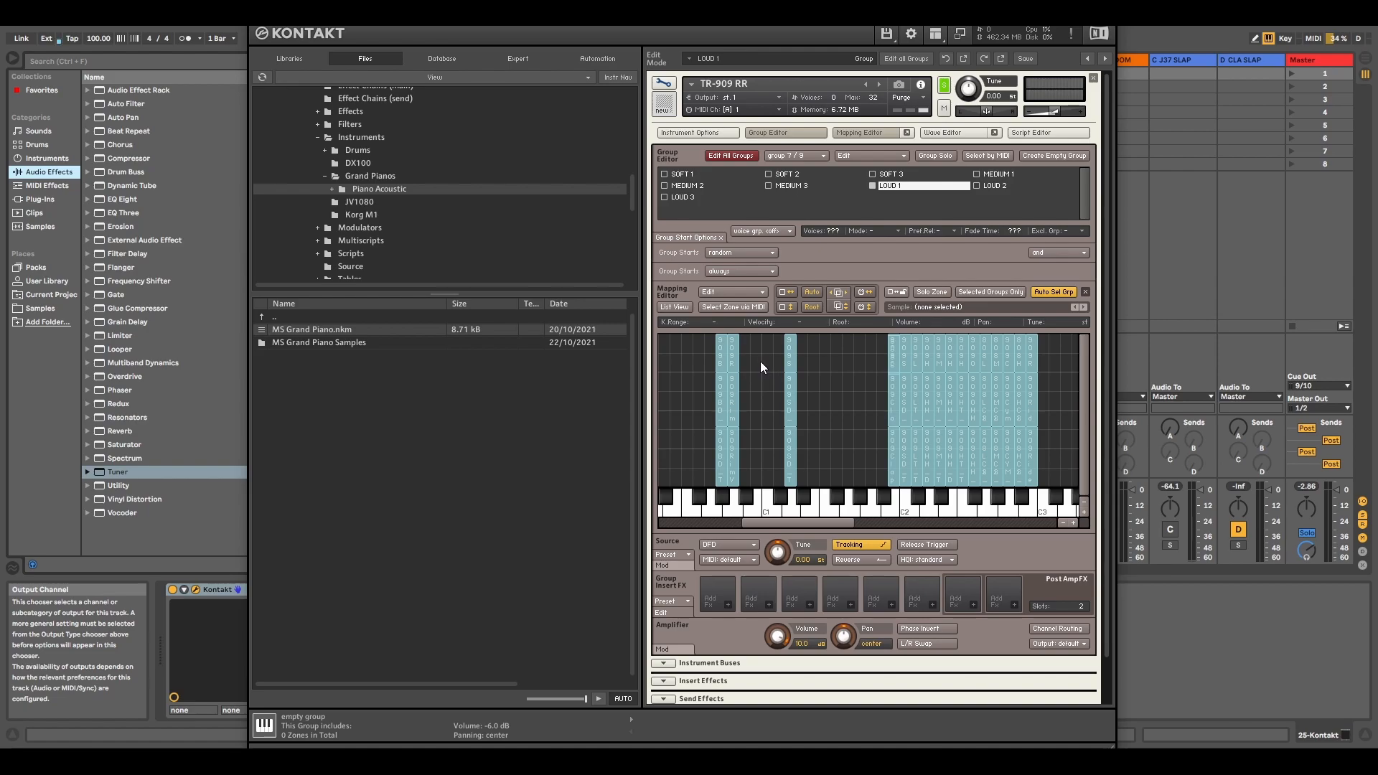
drag(752, 466, 696, 359)
key(Delete)
drag(851, 356, 1048, 454)
key(Delete)
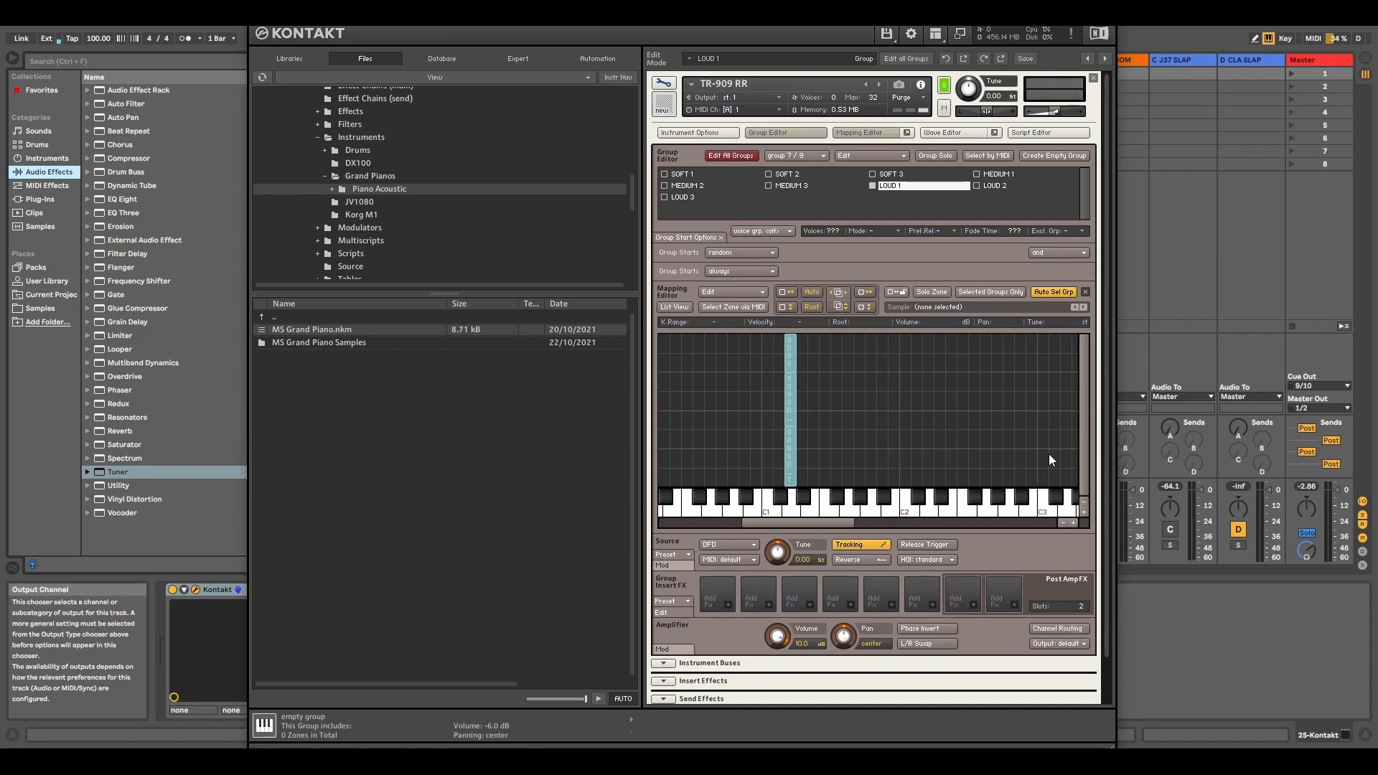
Spread the stacked snare zones out from D1, placing the first round robin set on C1 and the second on E1
key(Up)
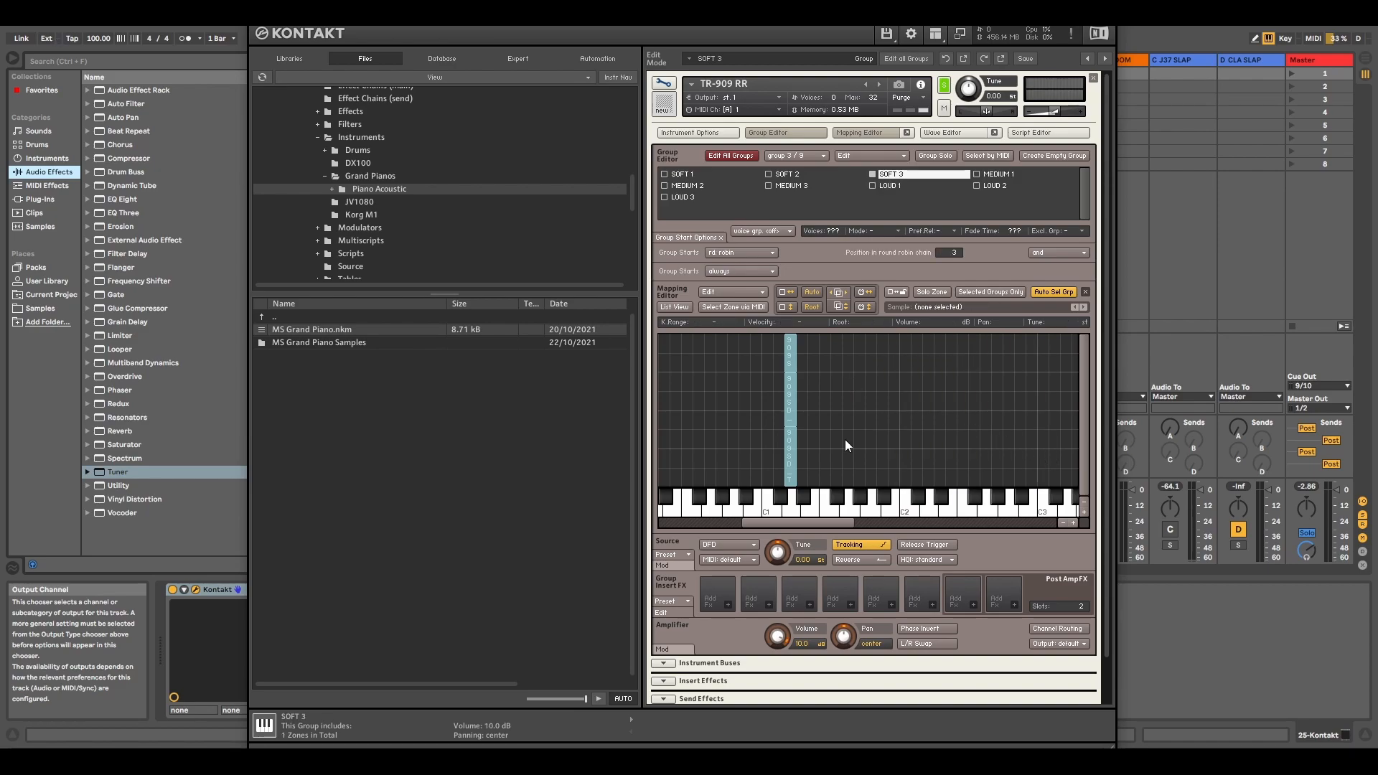
key(s)
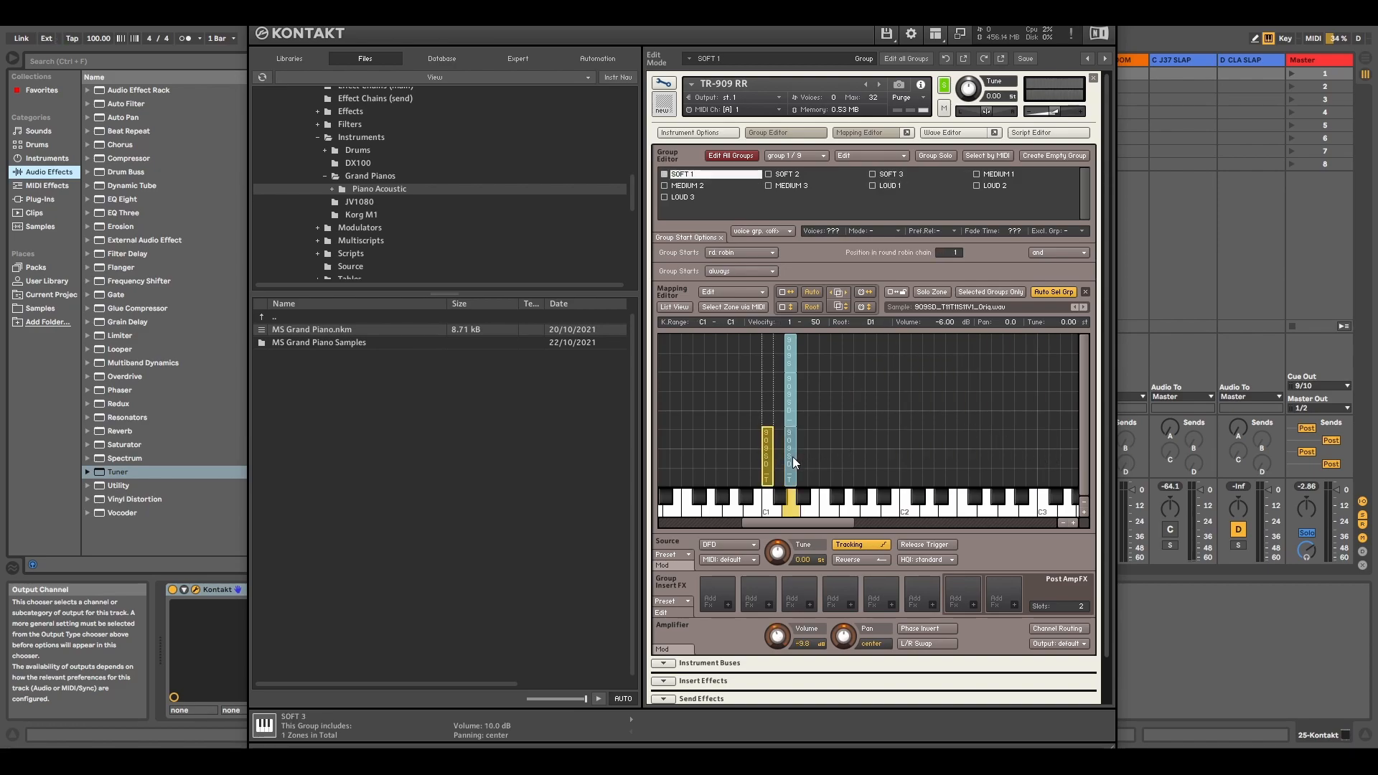
key(s)
drag(804, 458, 823, 460)
drag(793, 416, 814, 352)
click(811, 410)
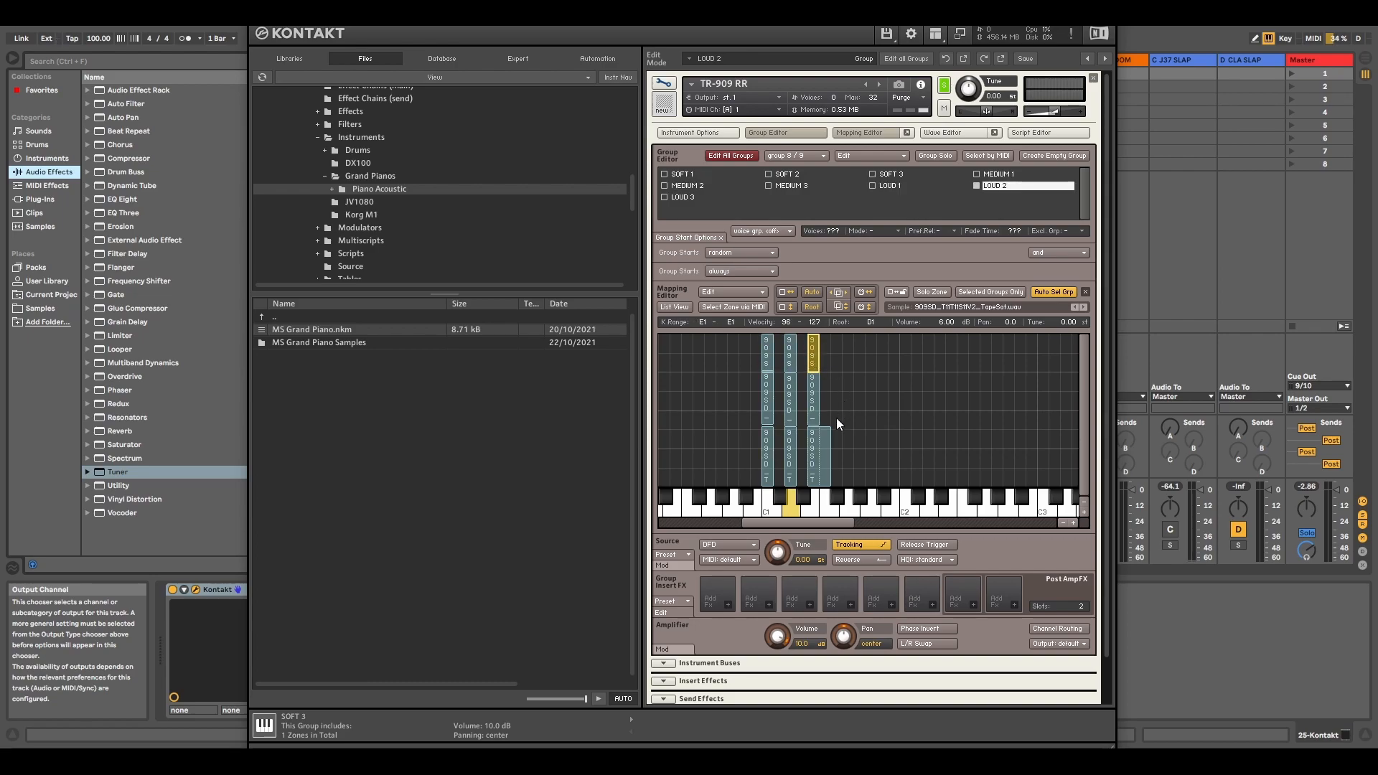
click(829, 448)
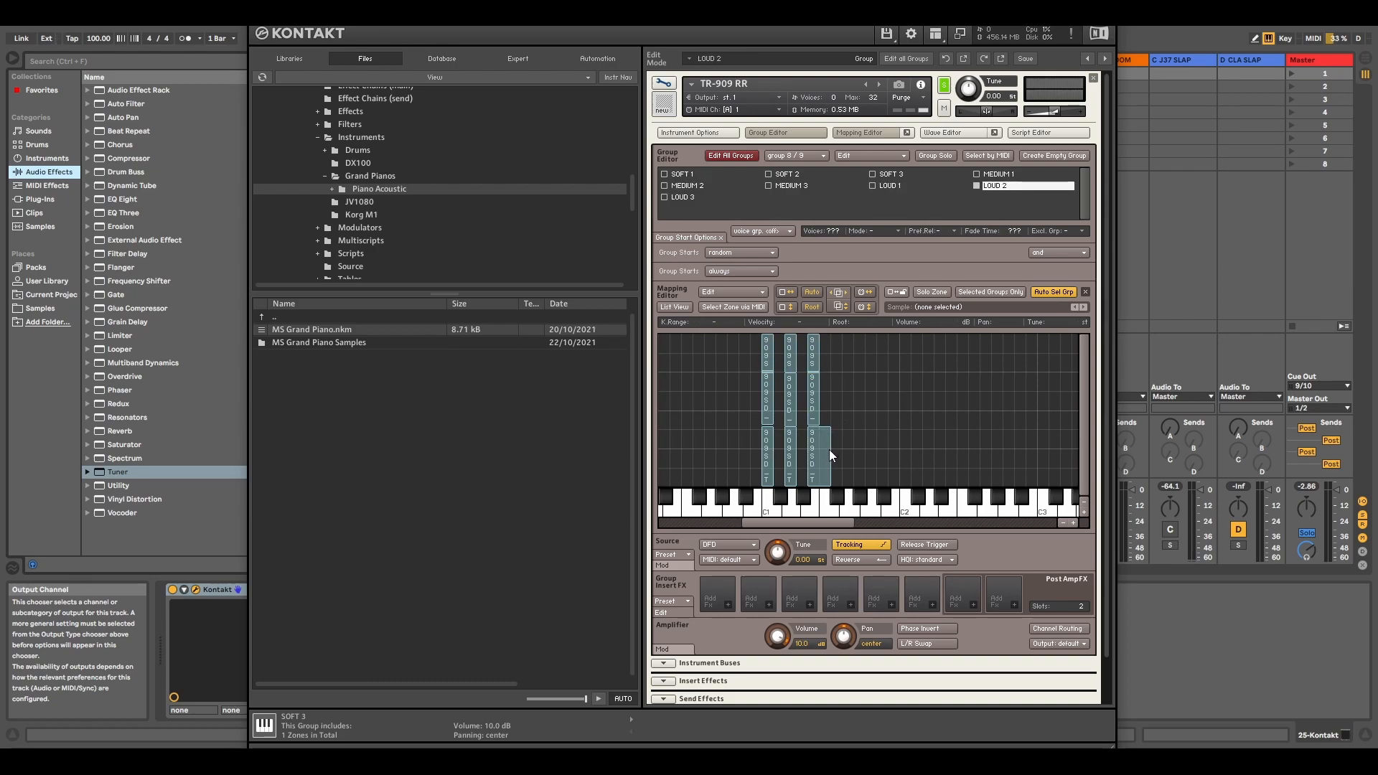
click(834, 444)
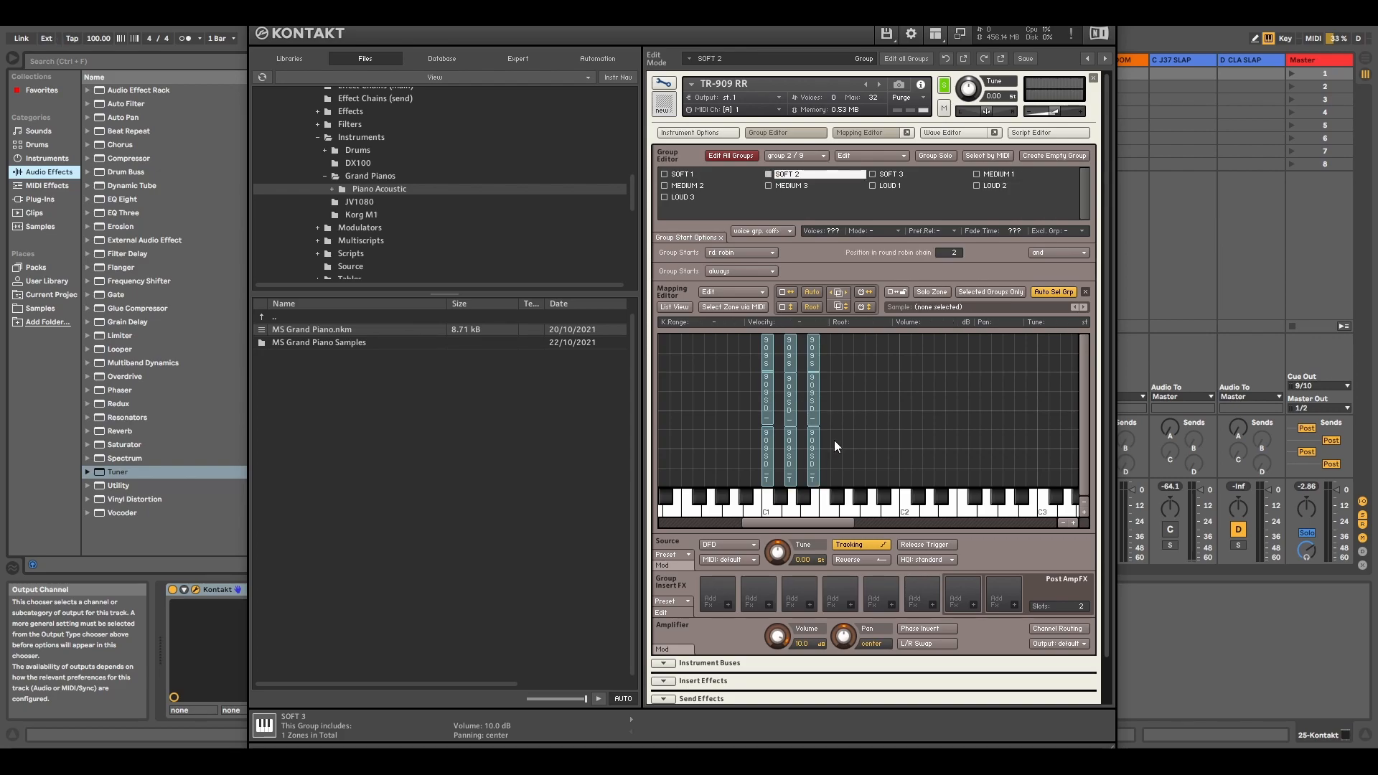
Inspect the velocity layers and group assignments of the medium and loud snare zones on C1 and E1
click(768, 406)
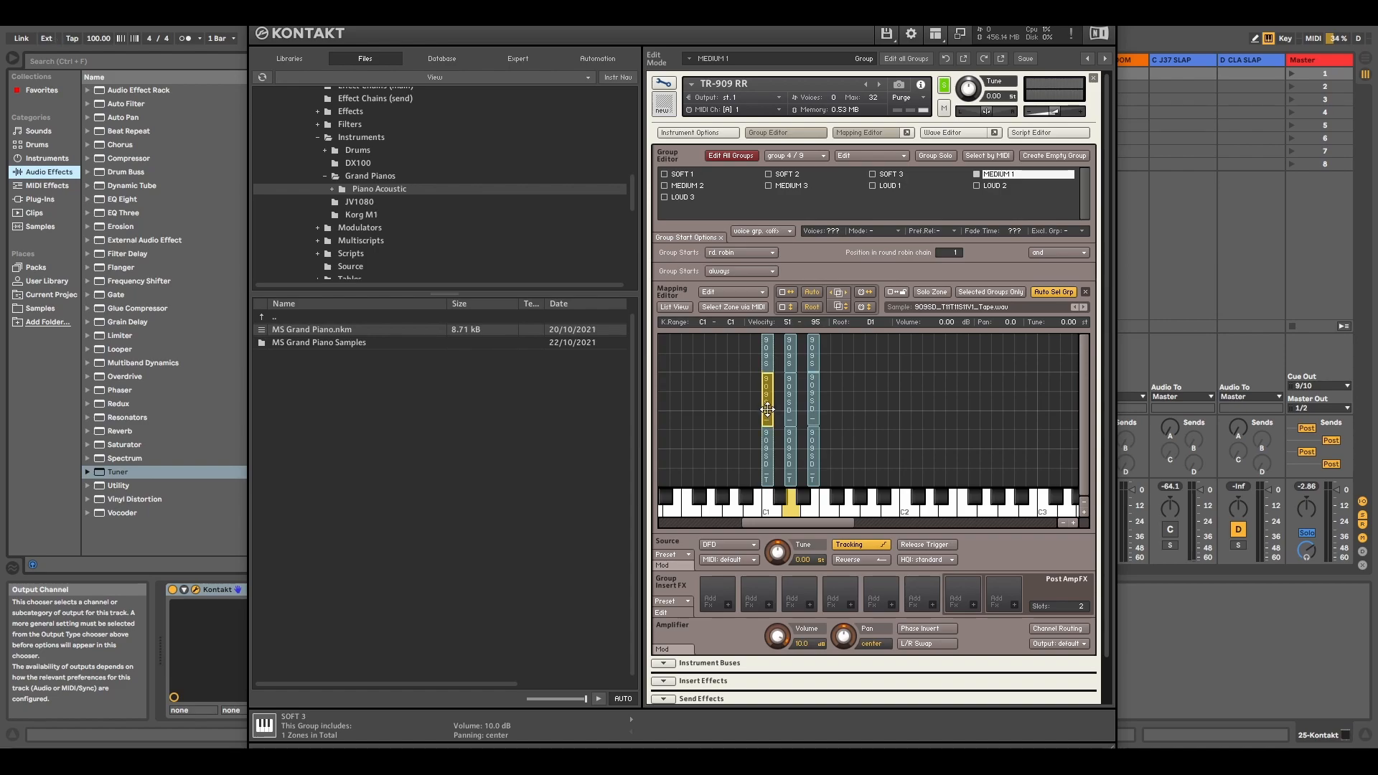
click(816, 393)
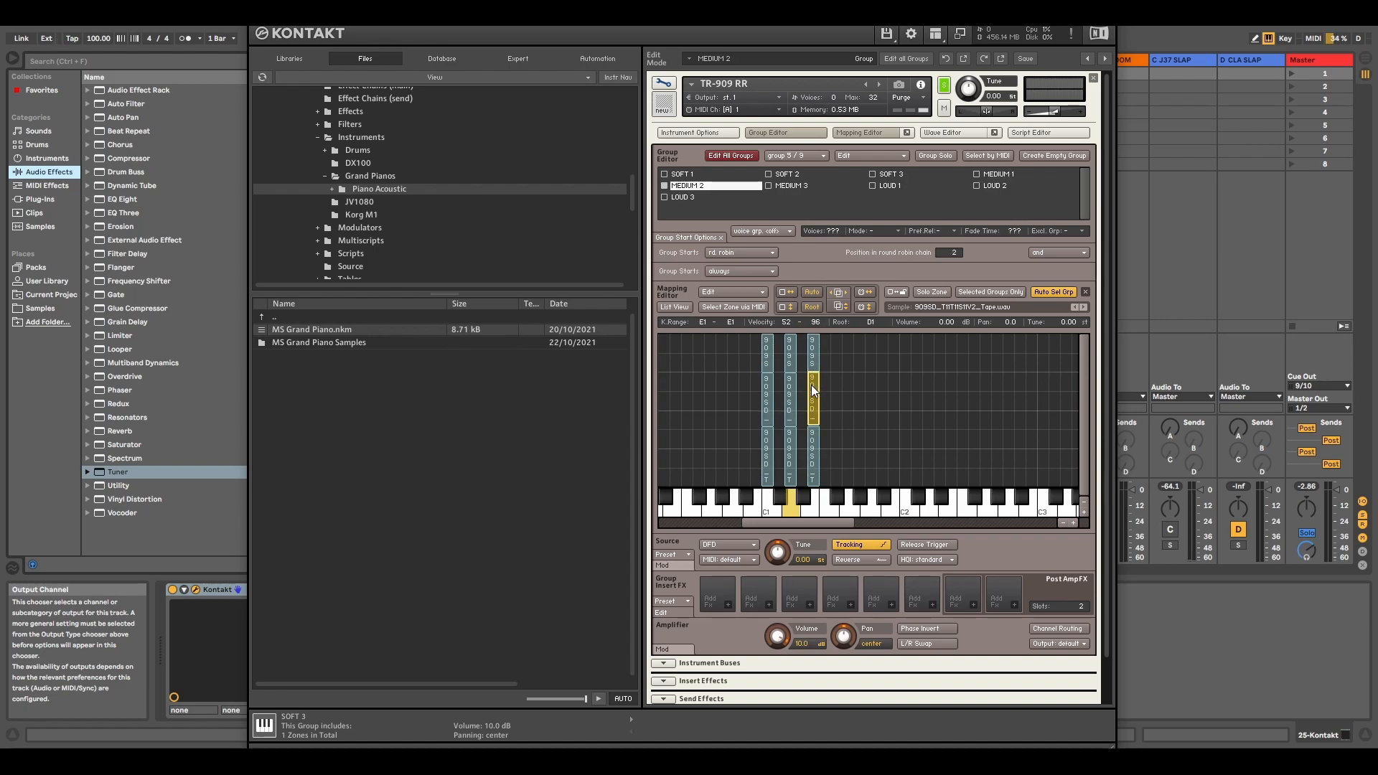
click(835, 390)
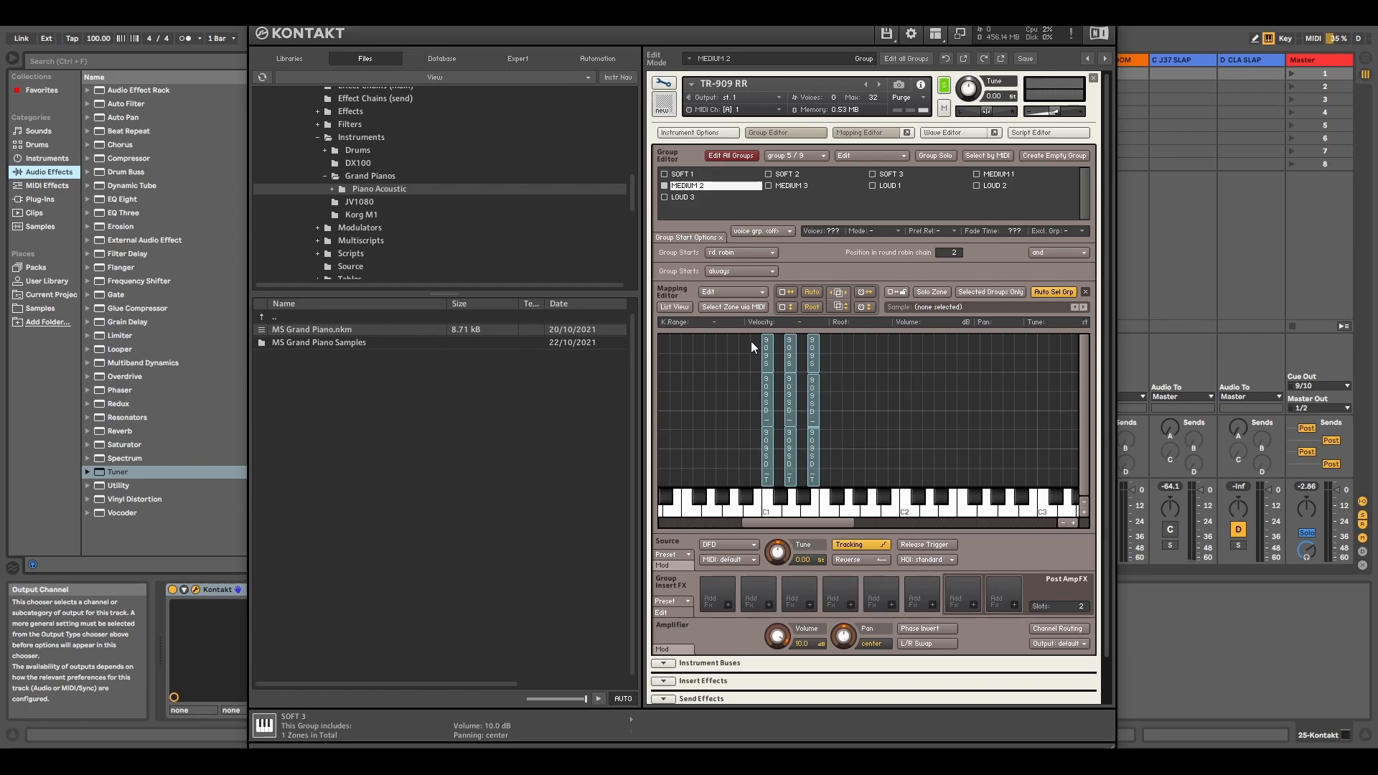
click(764, 363)
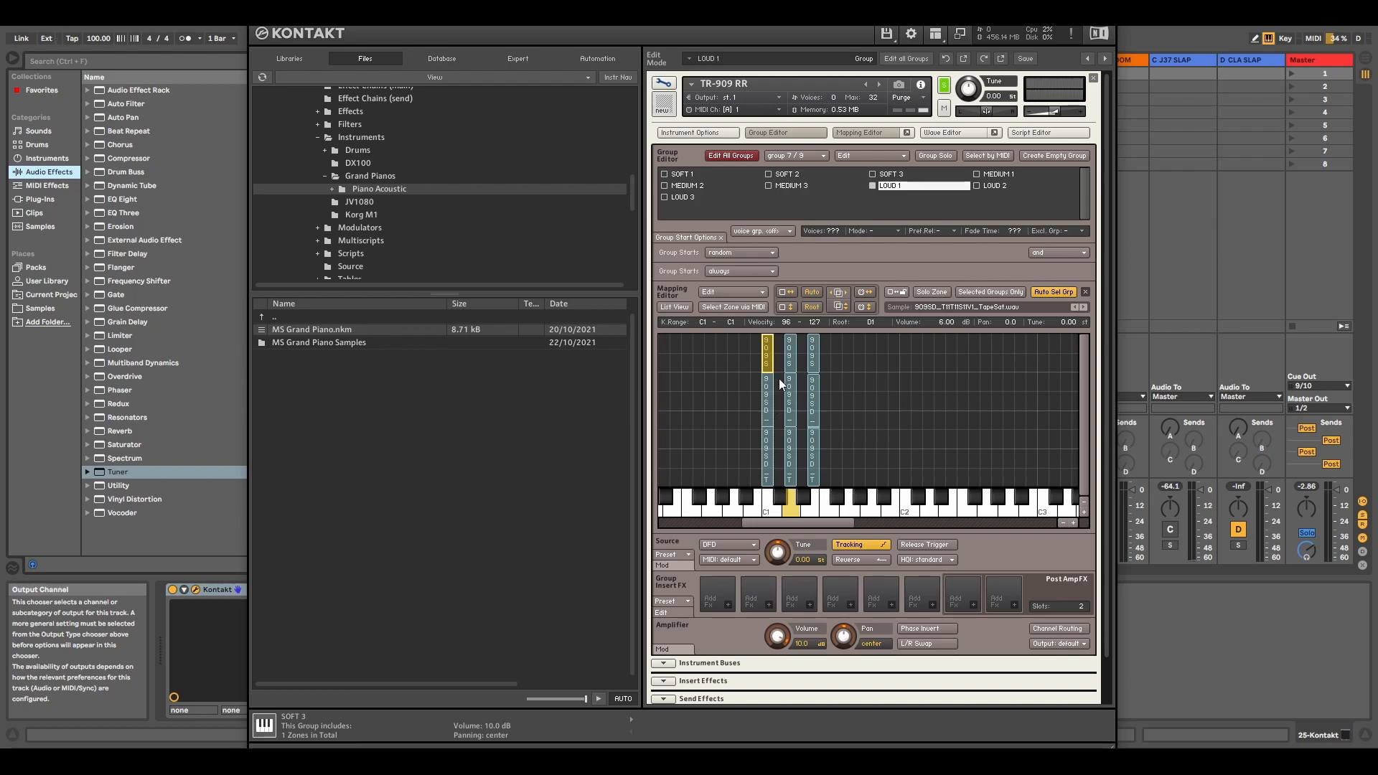
Try the SOFT 1 snare zone on G#0 with a velocity range of 1 to 127 and return it to C1
click(768, 458)
drag(769, 449, 720, 450)
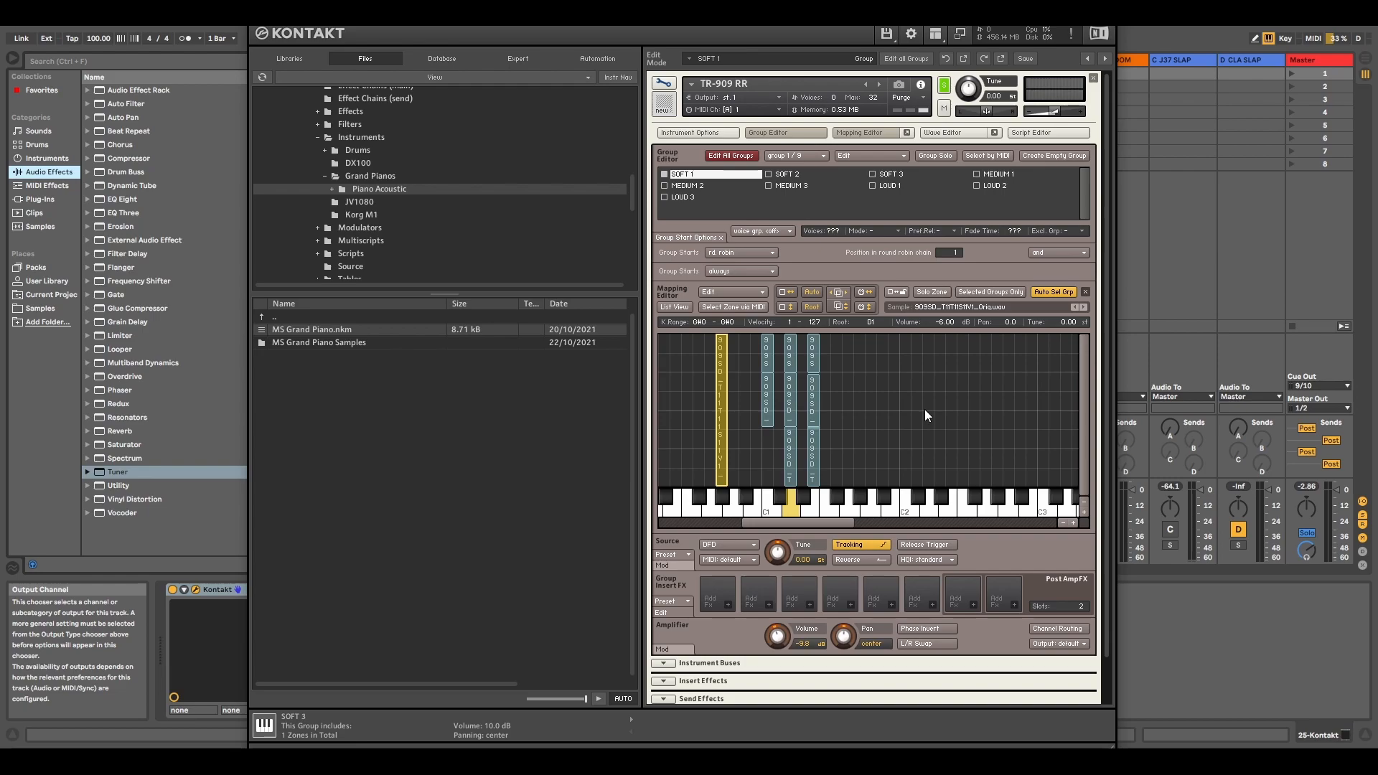
drag(722, 331, 764, 451)
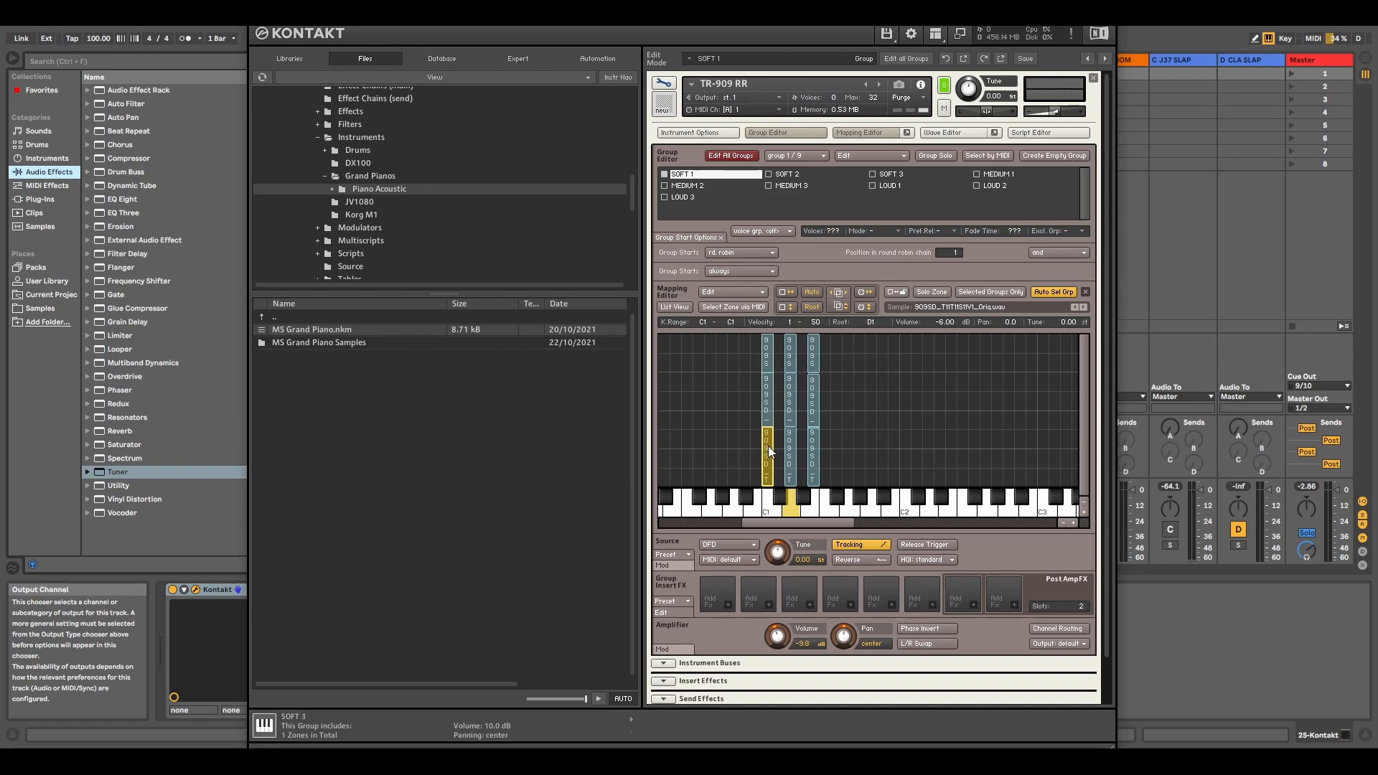
Check the velocity ranges of the MEDIUM 1 and LOUD 1 zones on C1
click(768, 412)
click(767, 353)
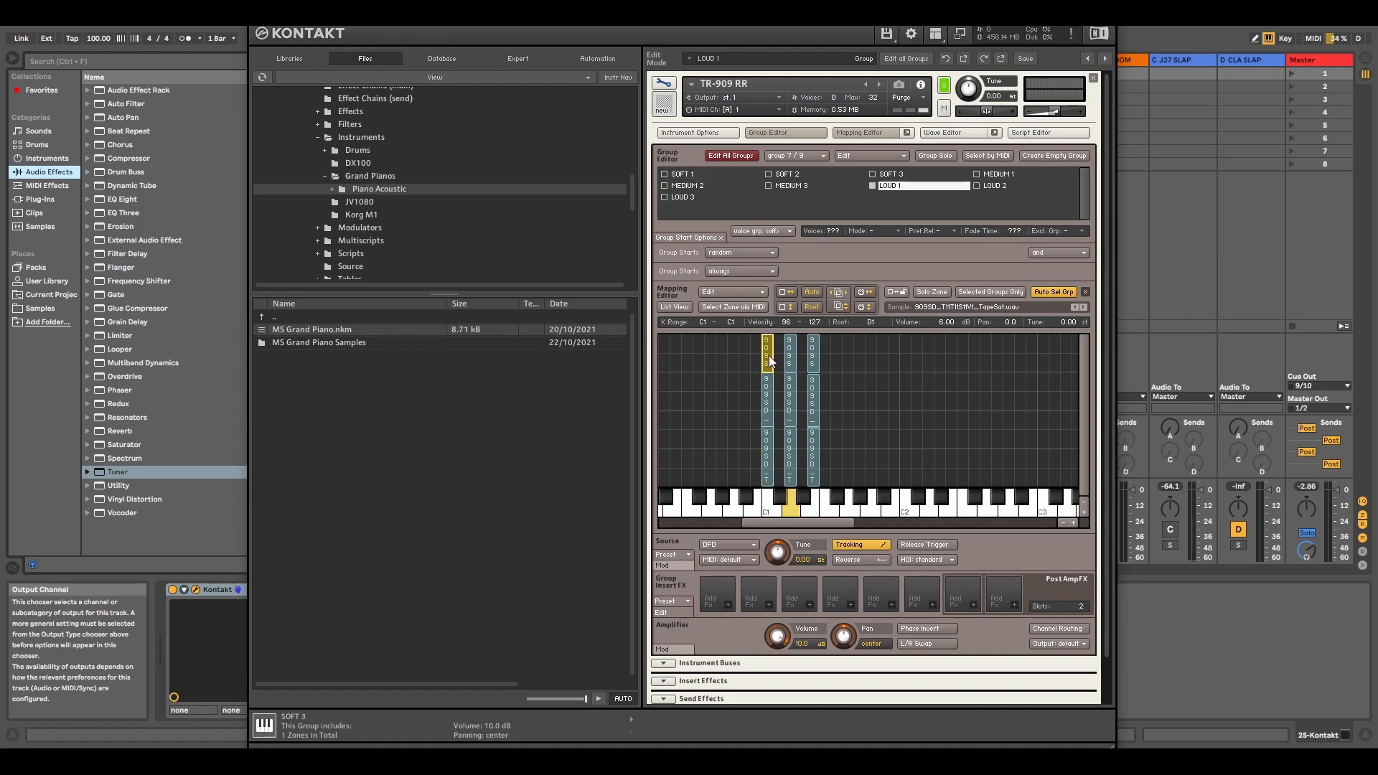
Create an empty group, rename it "new group", and delete it again
click(1040, 156)
click(804, 198)
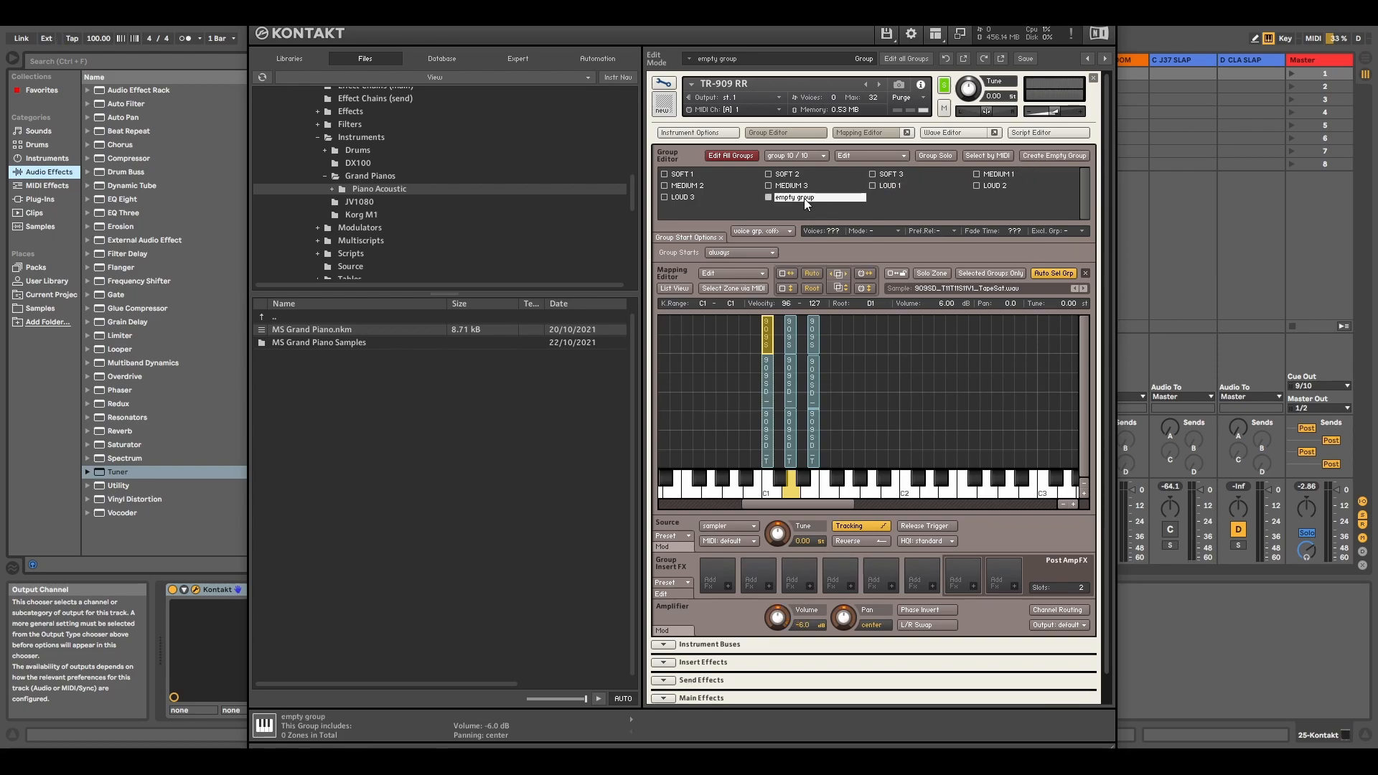
text(hew group)
key(Return)
right_click(803, 199)
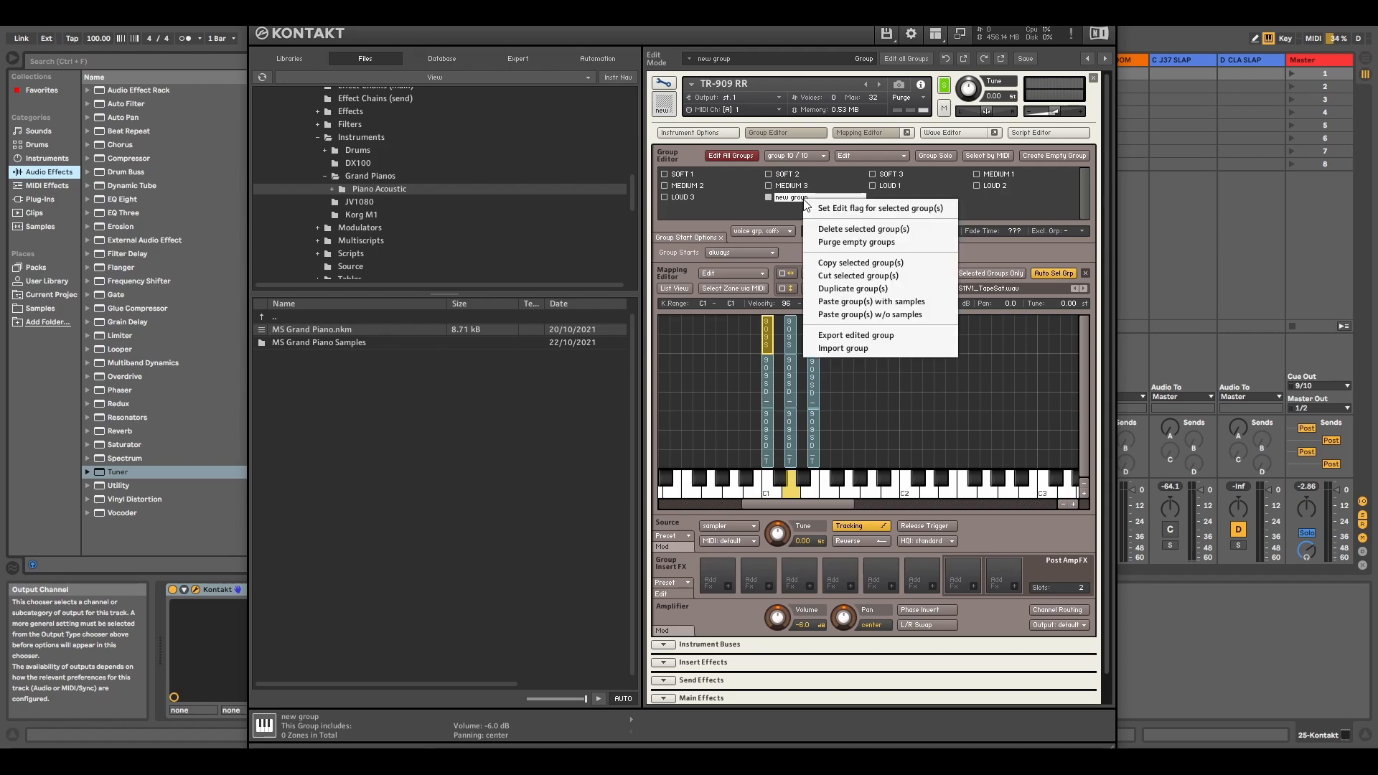
click(858, 228)
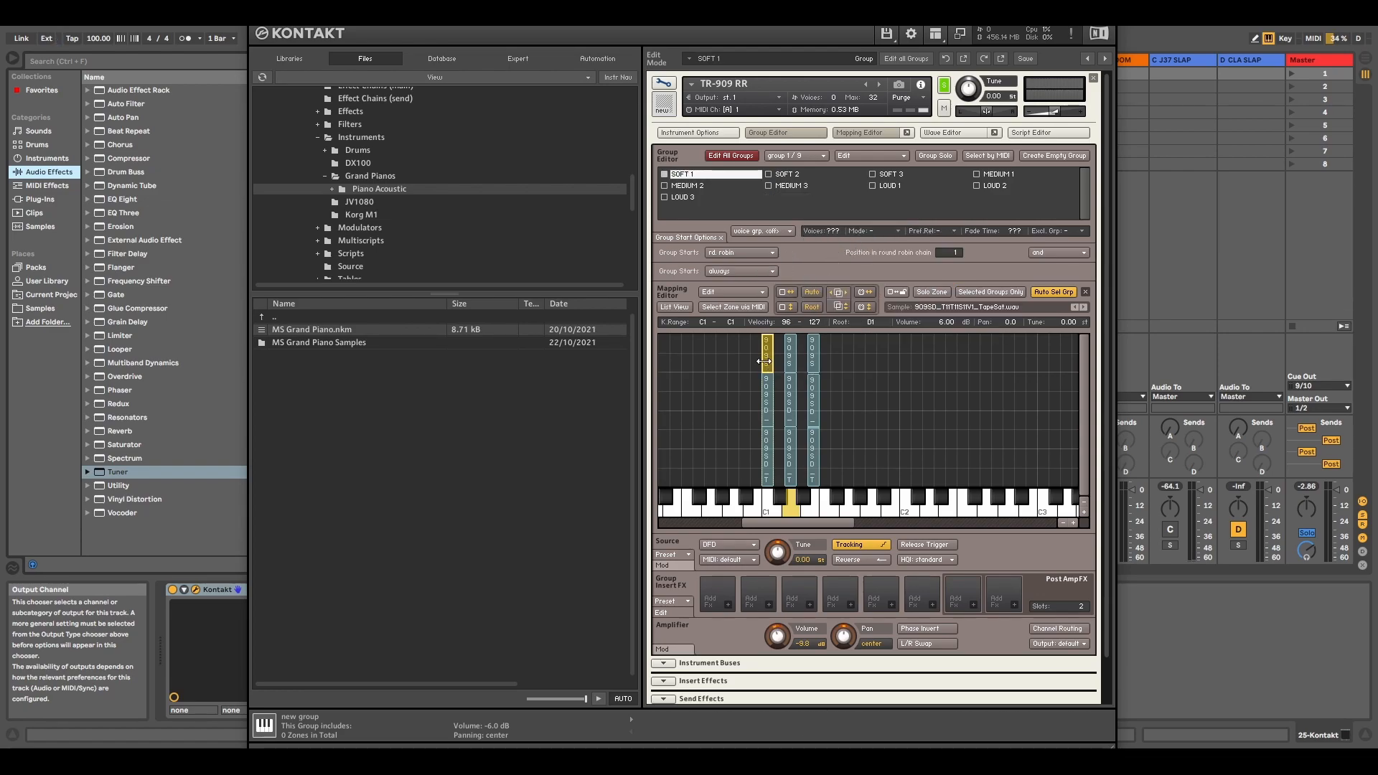
Review the round robin group start mode and chain position of the SOFT 1, SOFT 2 and SOFT 3 groups
click(767, 388)
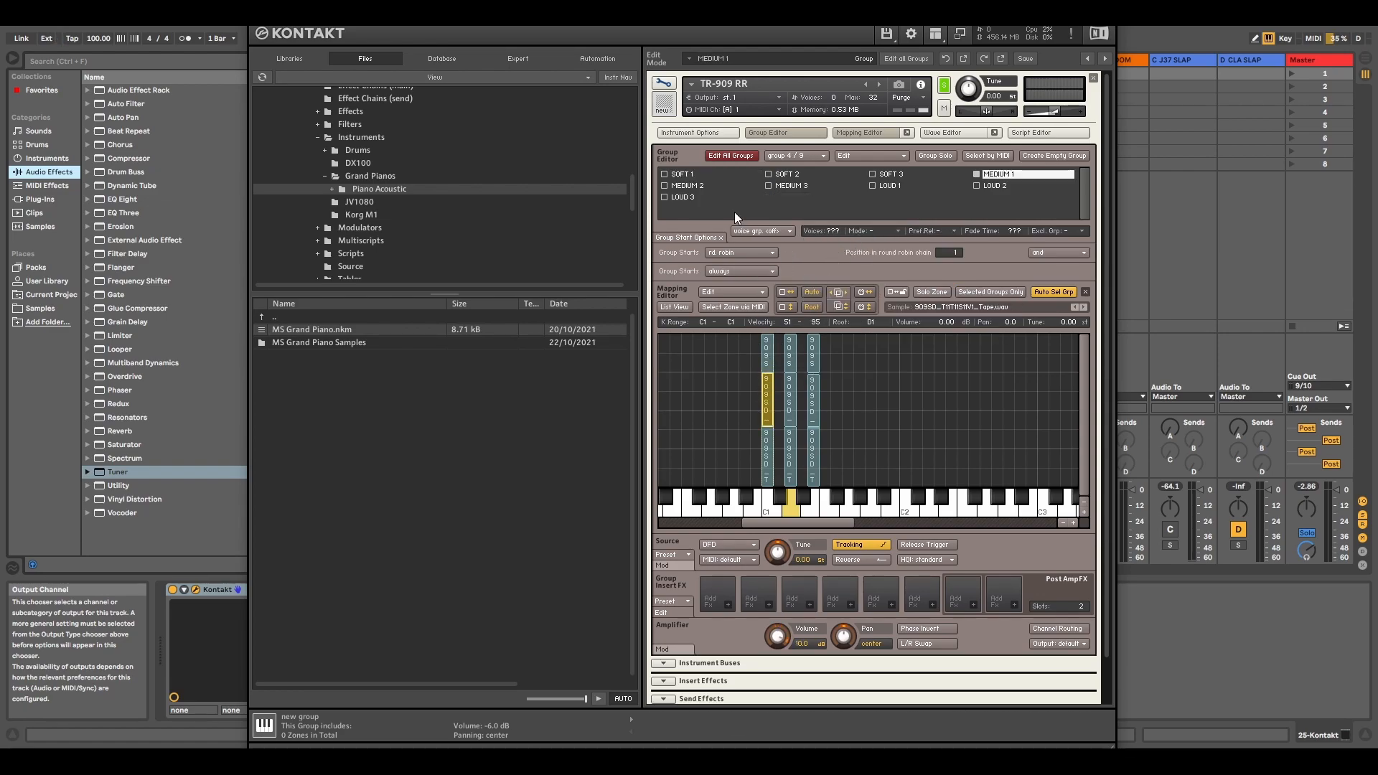
click(680, 175)
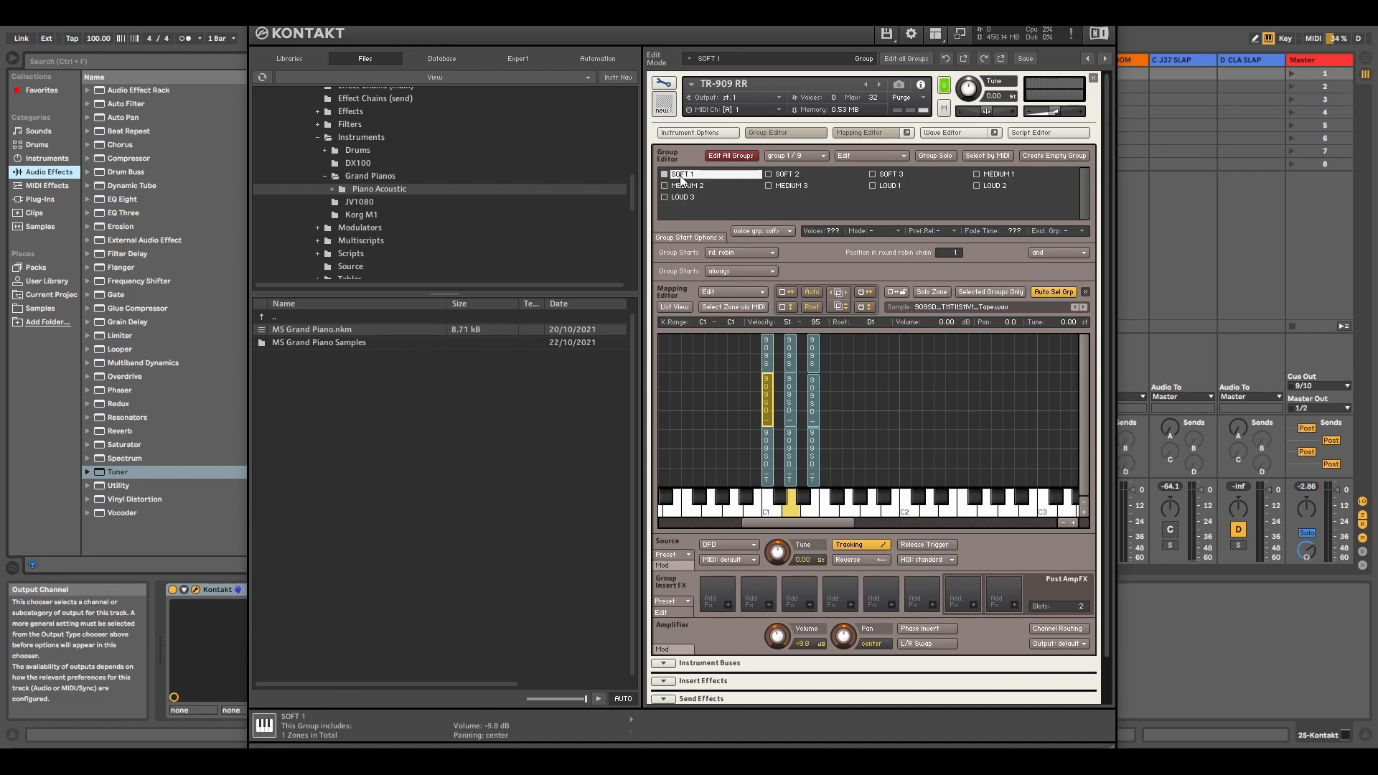
click(719, 236)
click(703, 238)
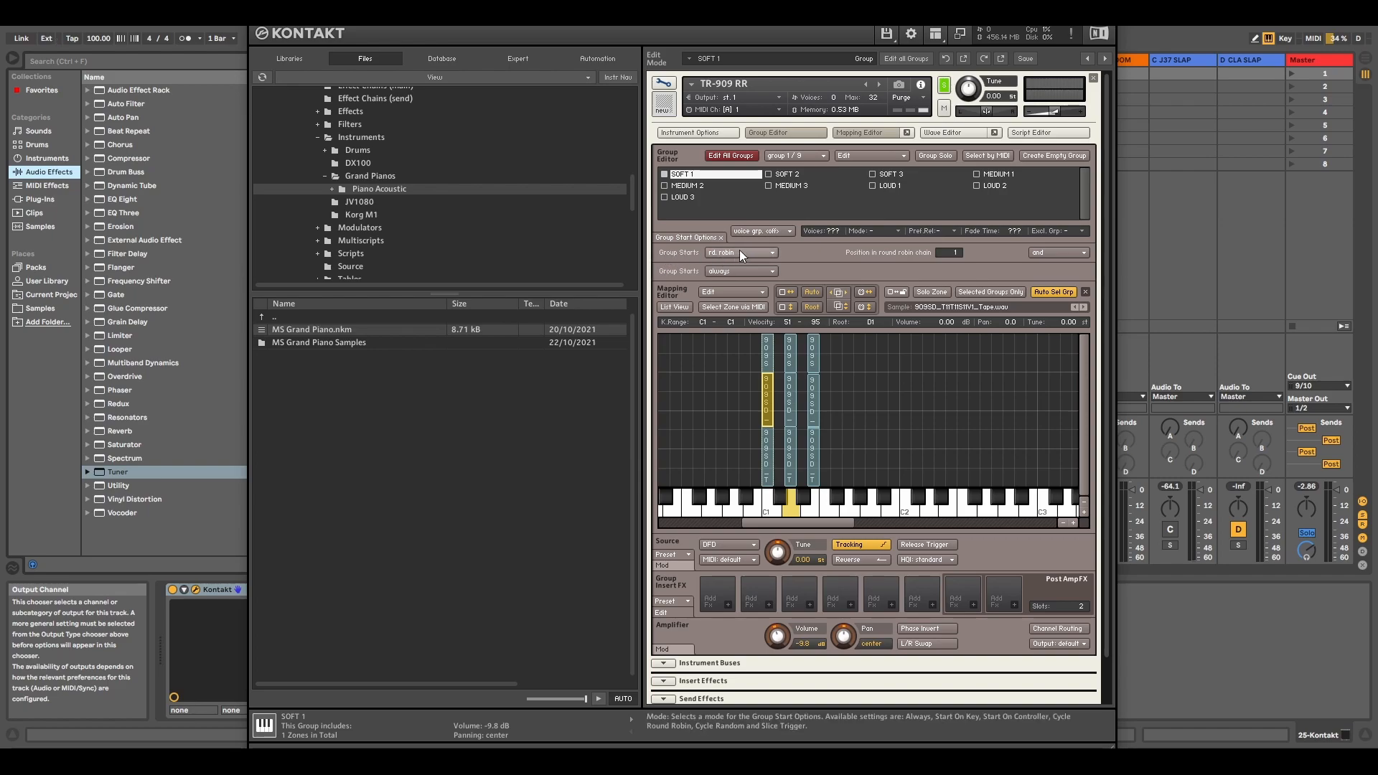
click(733, 251)
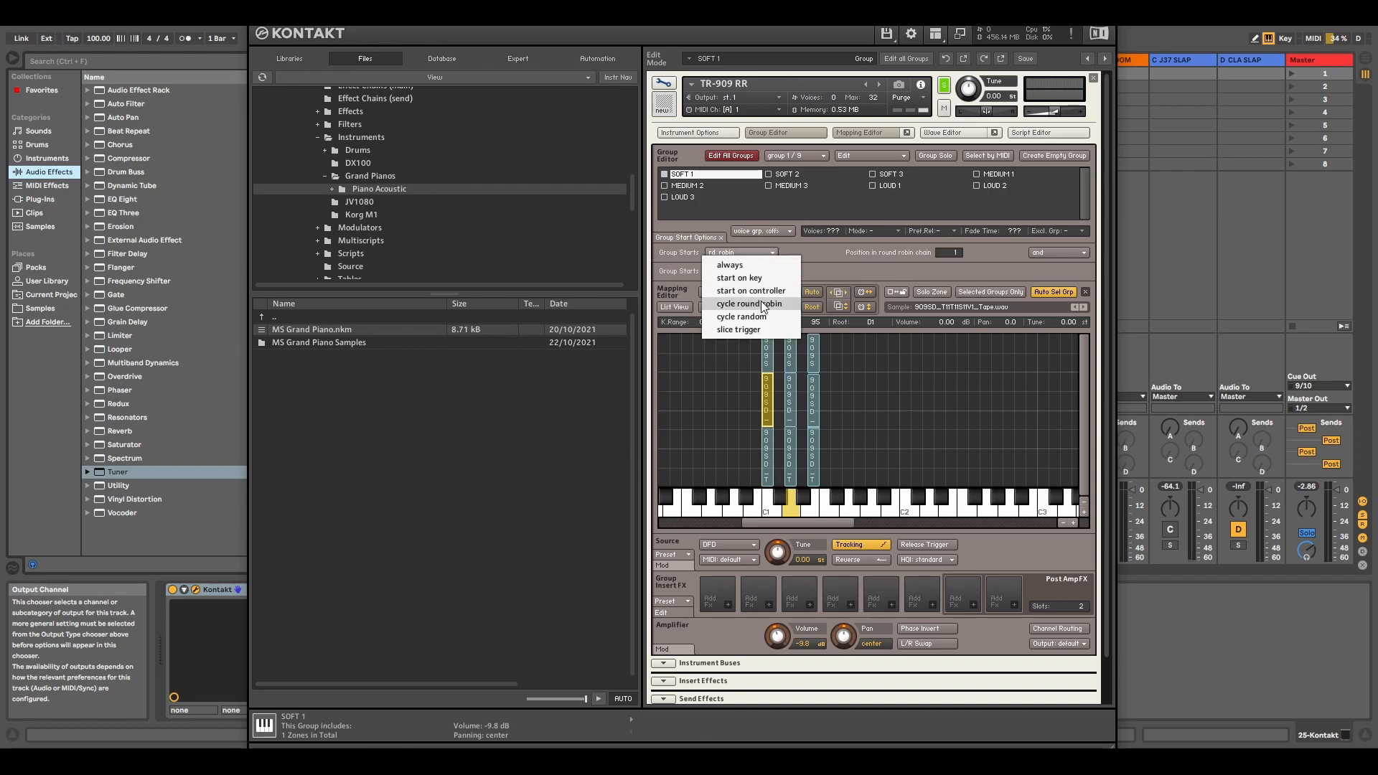
click(854, 267)
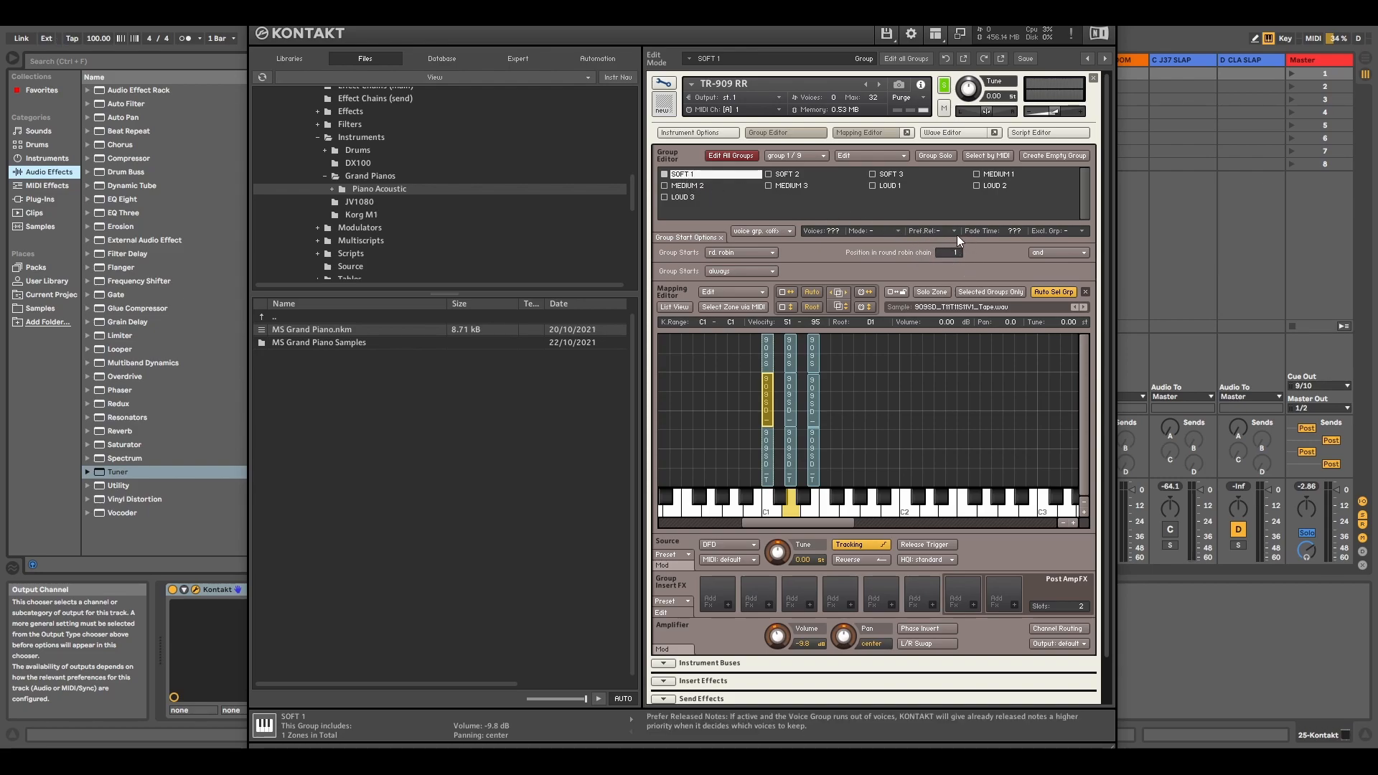
click(785, 175)
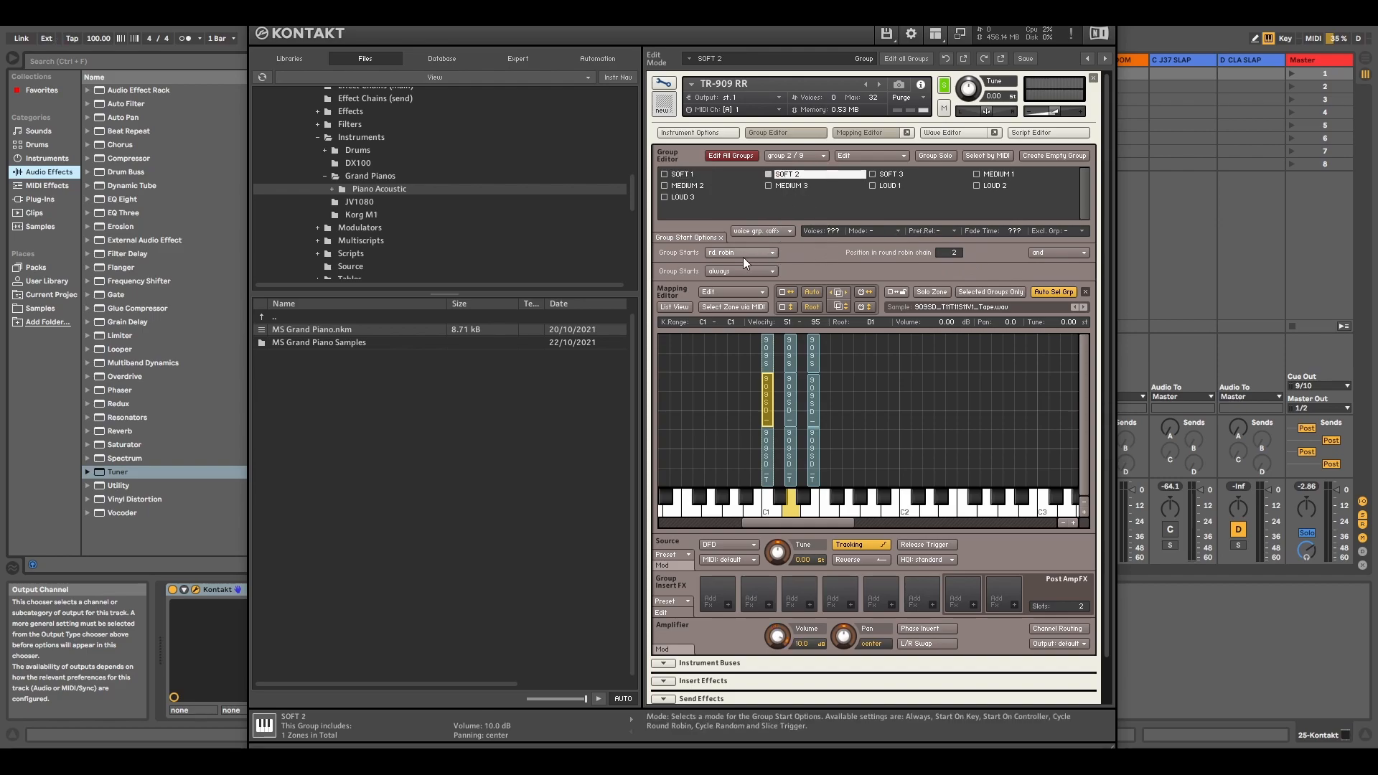
click(919, 176)
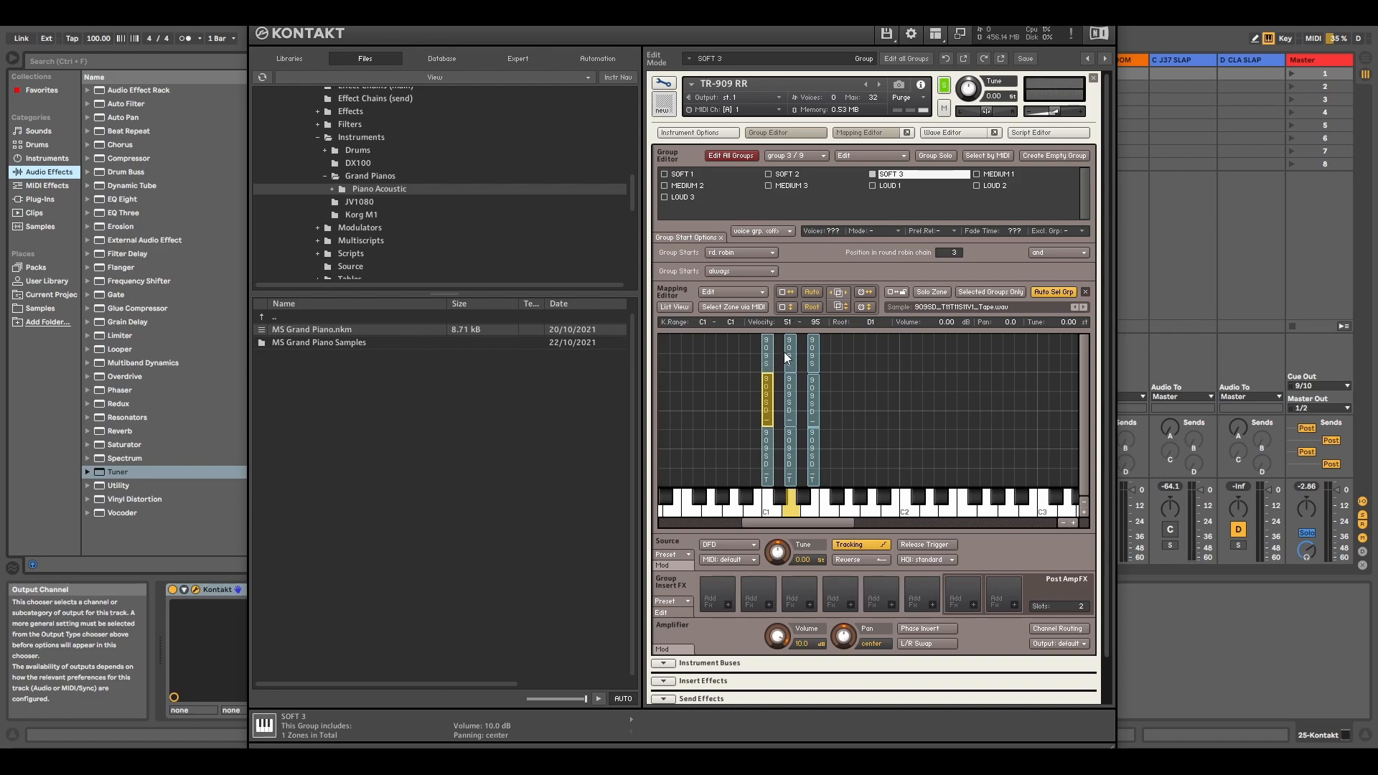
Deselect the zones and check the command for moving a C1 zone to an existing group such as SOFT 1
drag(739, 343, 729, 391)
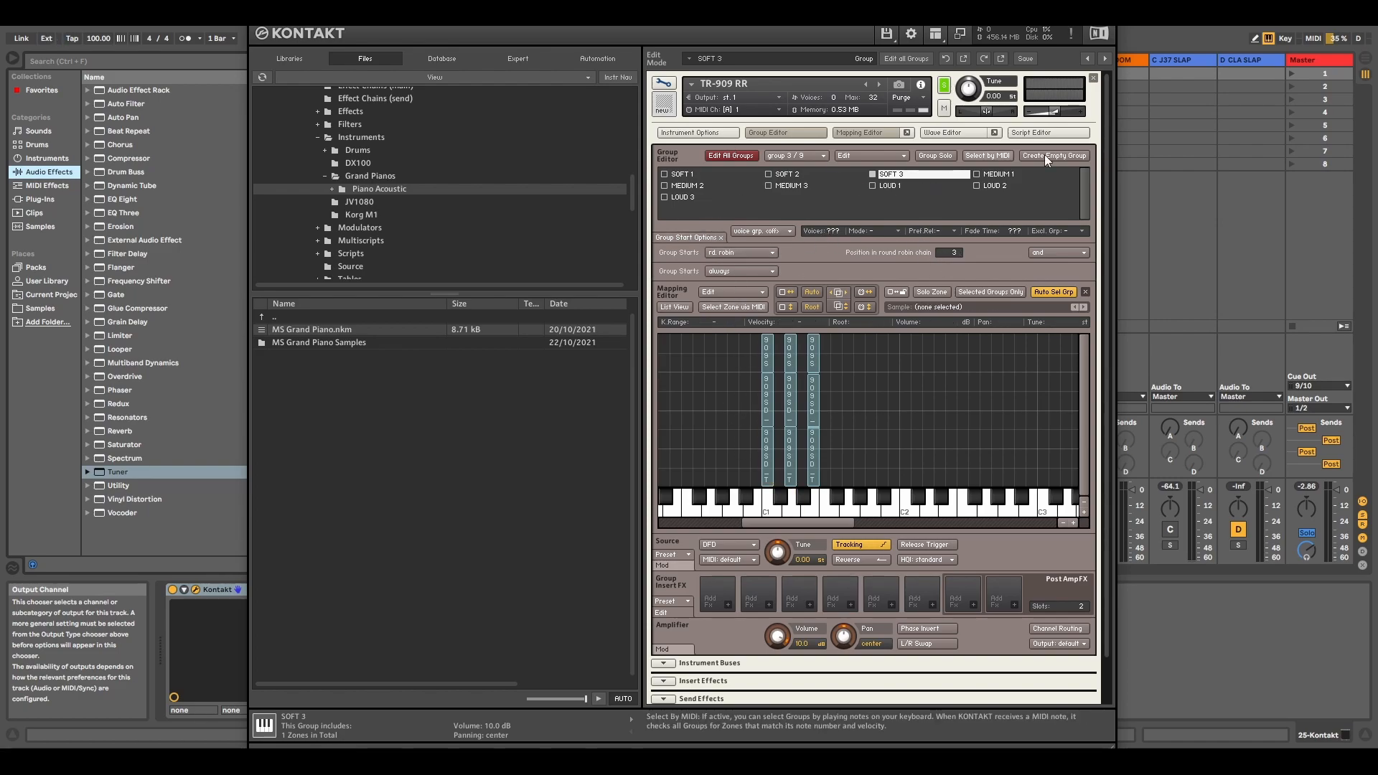
right_click(765, 351)
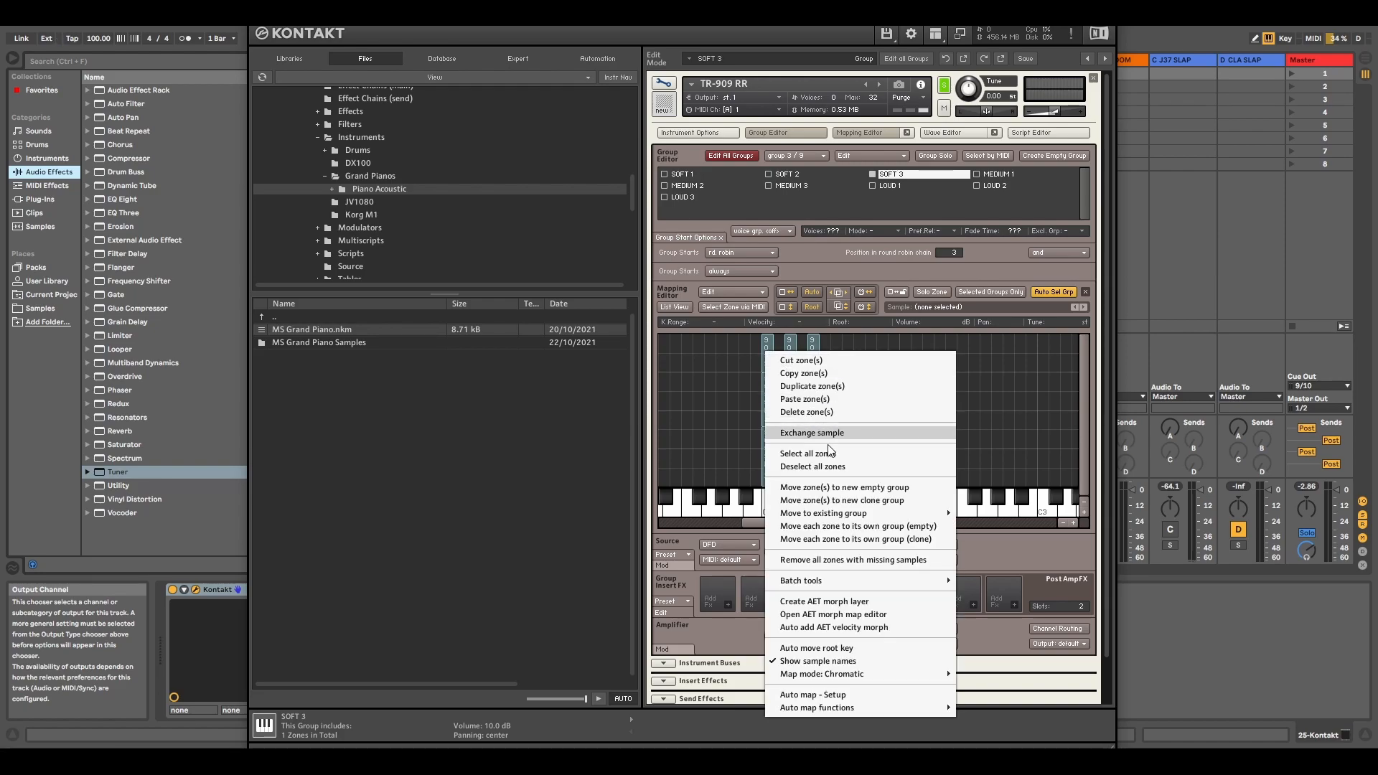
mouse_move(943, 513)
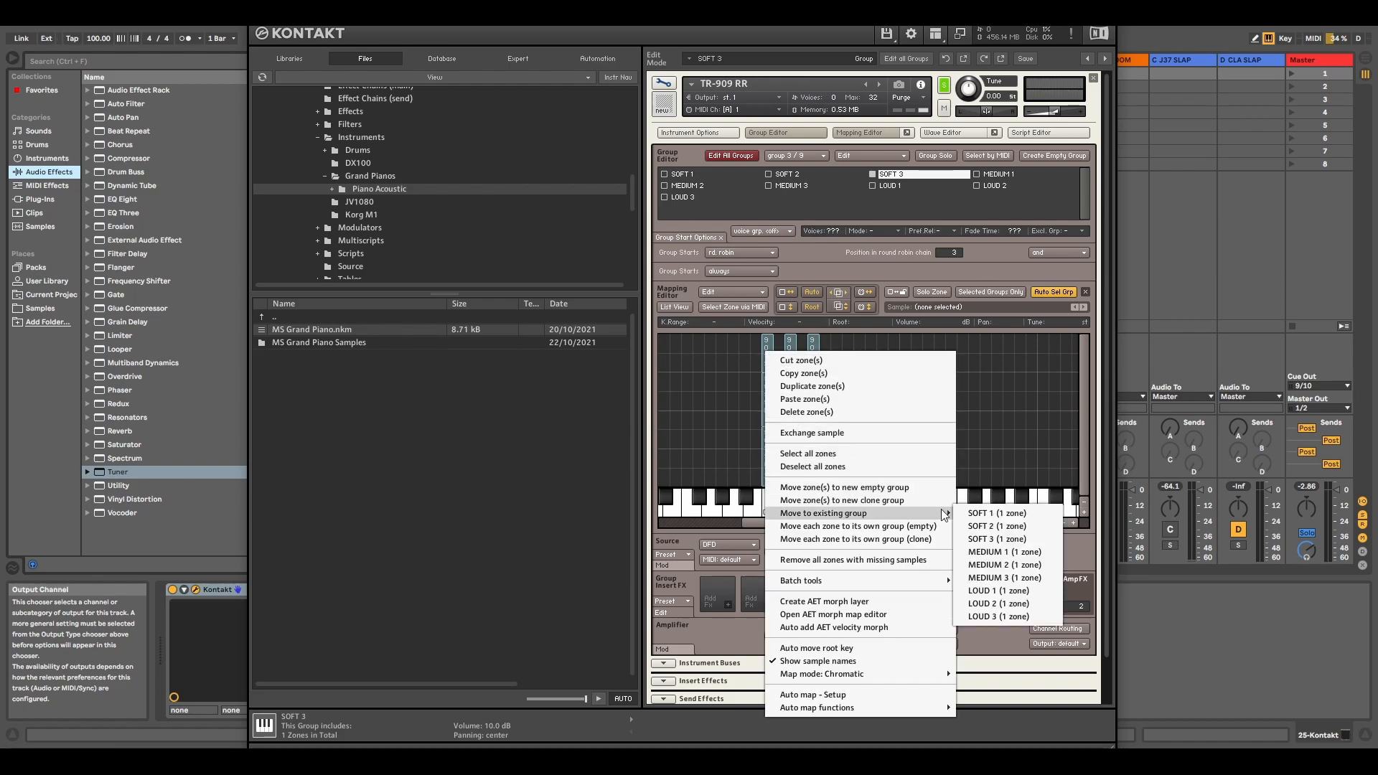
click(1035, 514)
Stack all nine snare zones on D1 by moving the C1 and E1 zones there, and close the TR-909 RR instrument editor
click(764, 430)
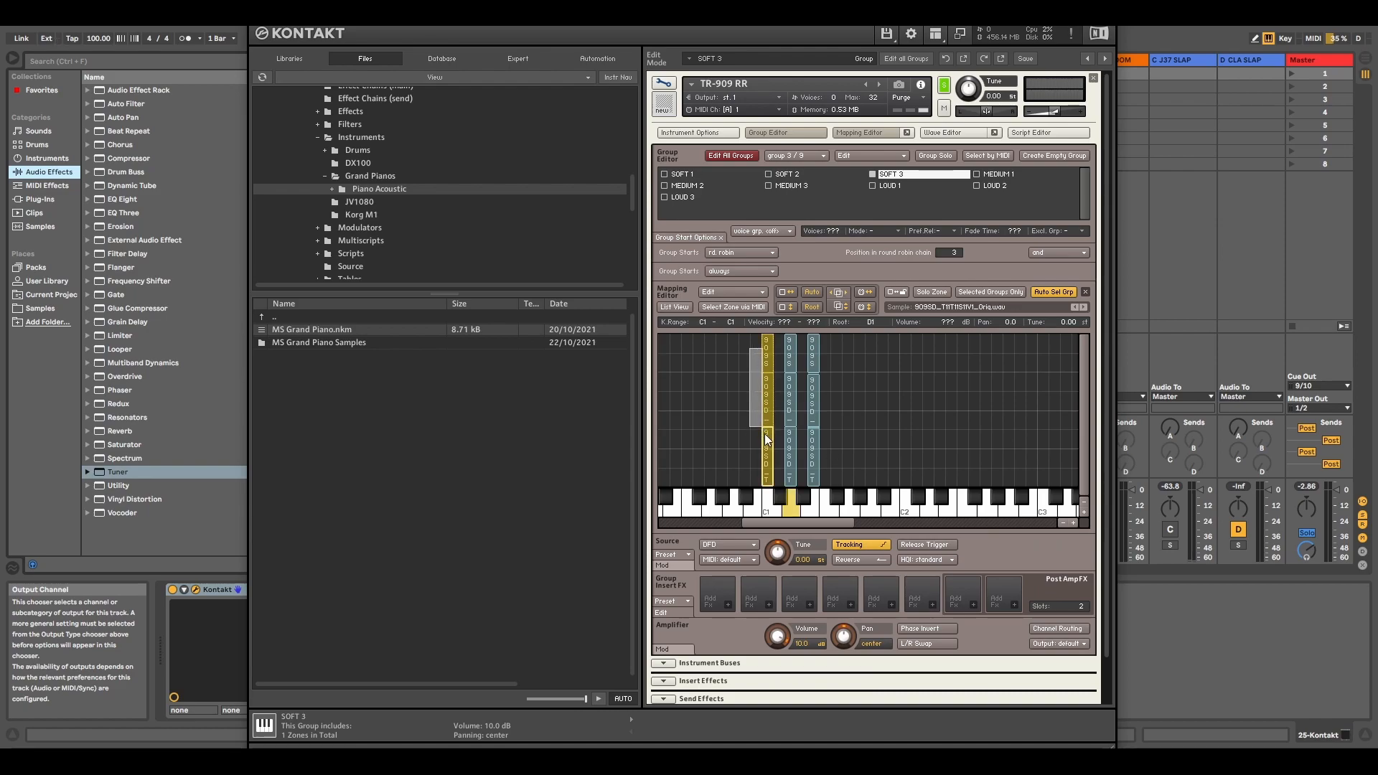
drag(768, 471, 789, 469)
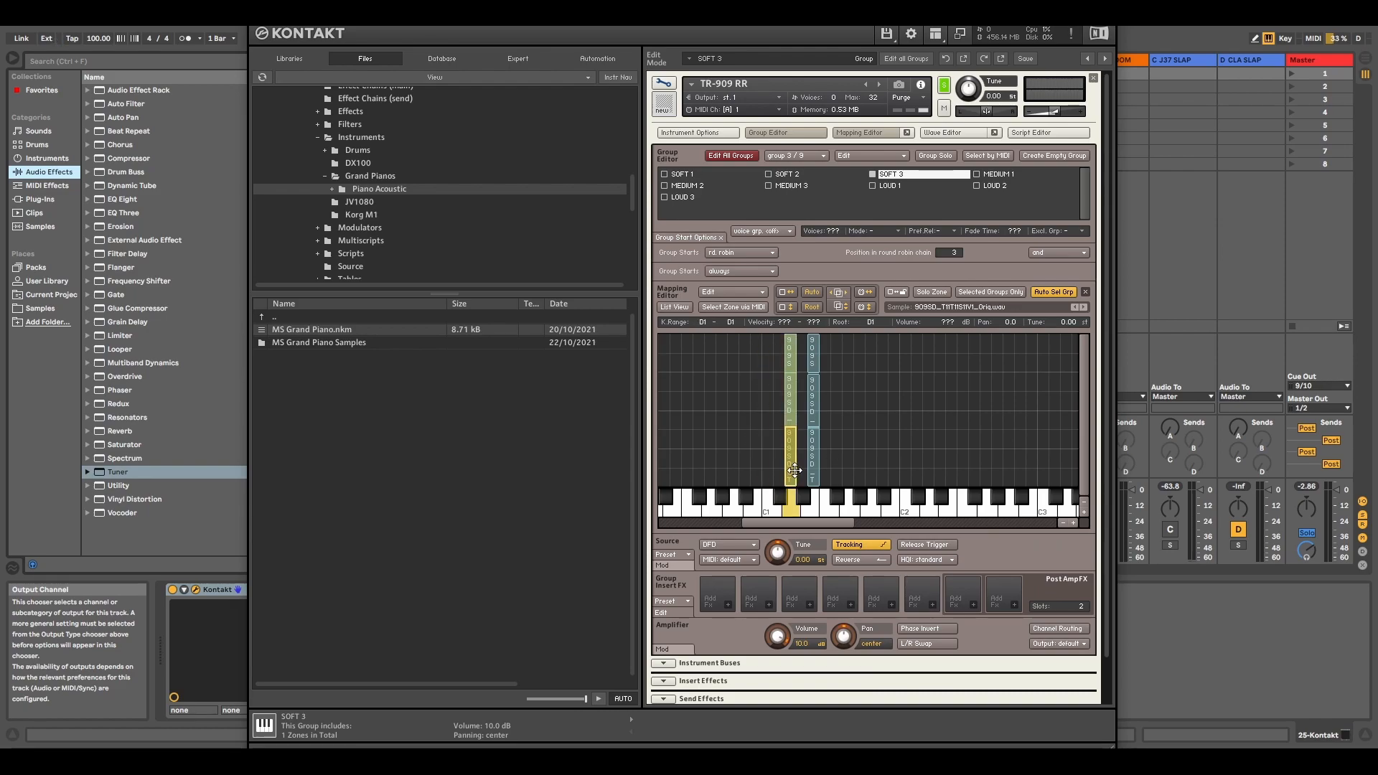
click(814, 459)
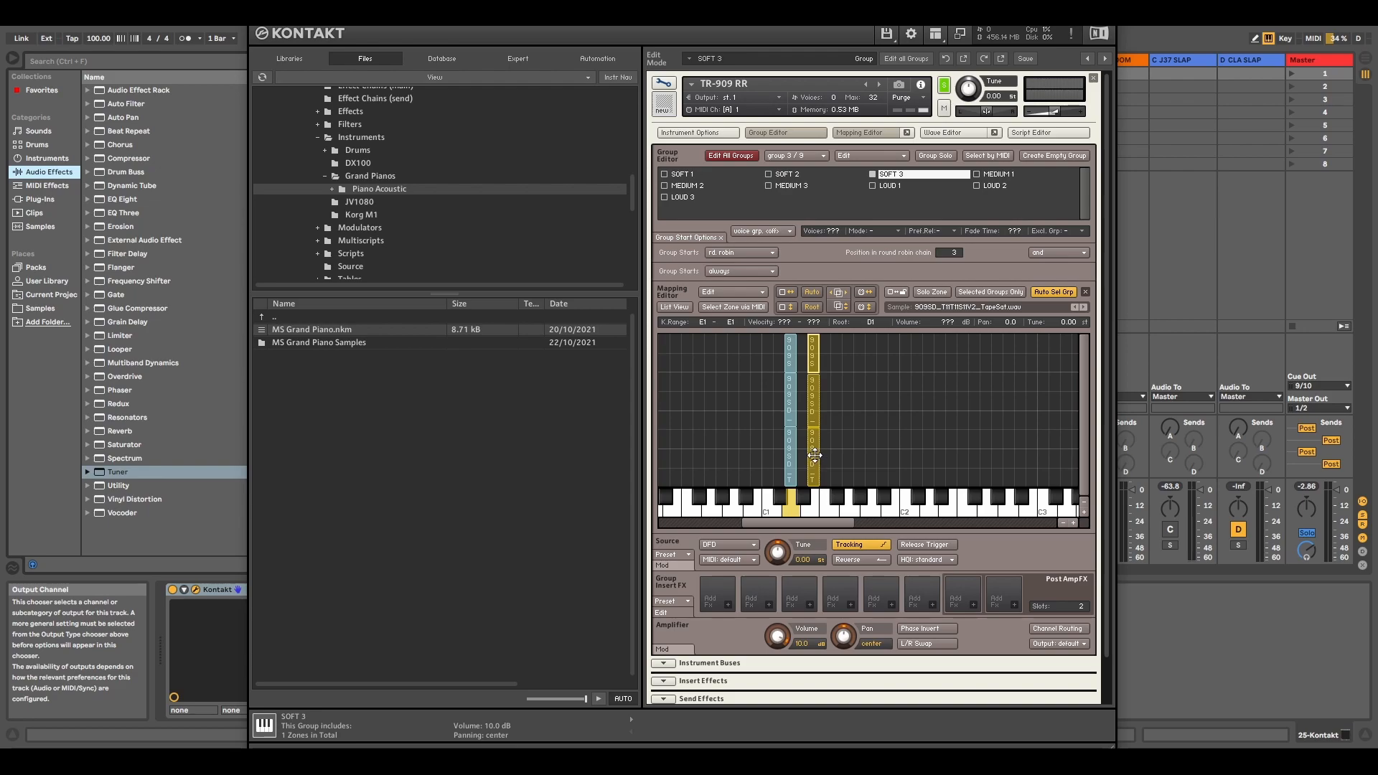
drag(820, 436, 797, 437)
click(846, 445)
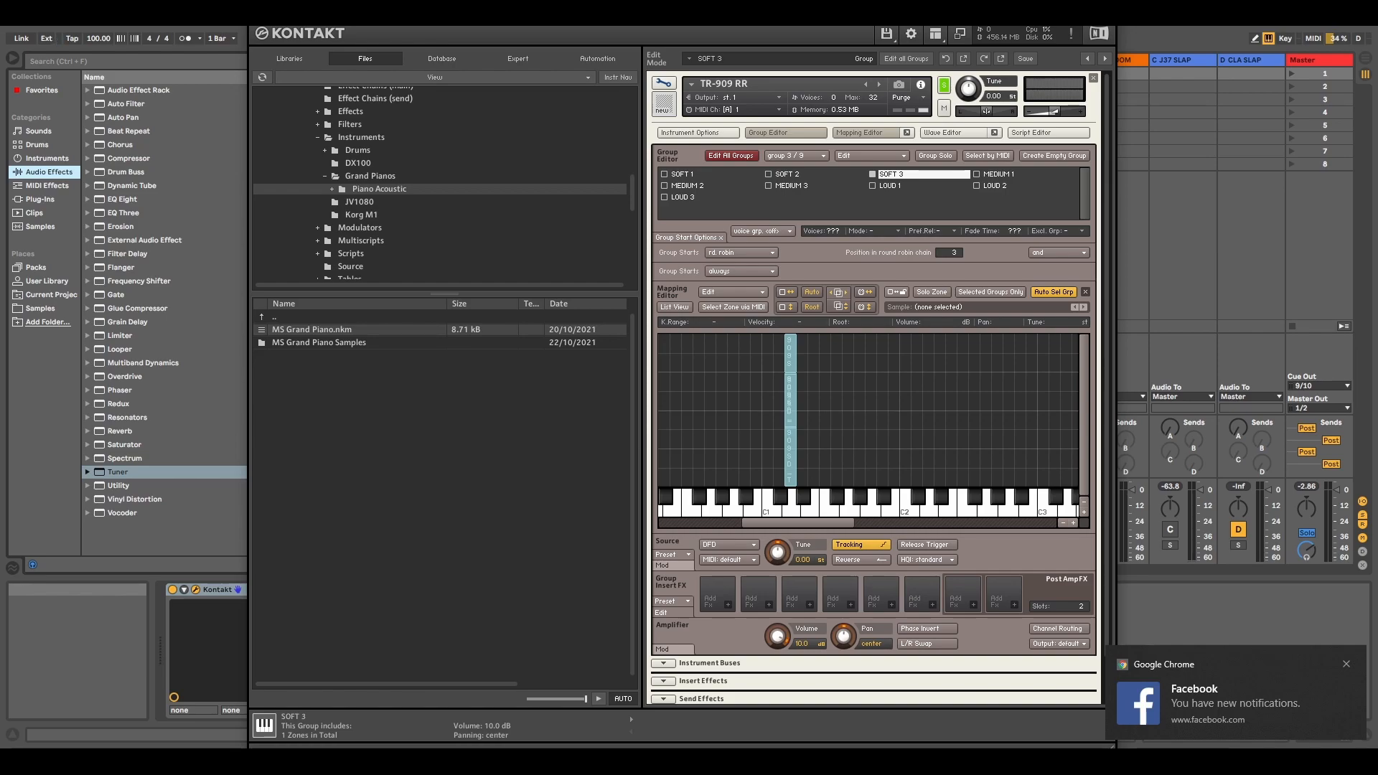
click(663, 83)
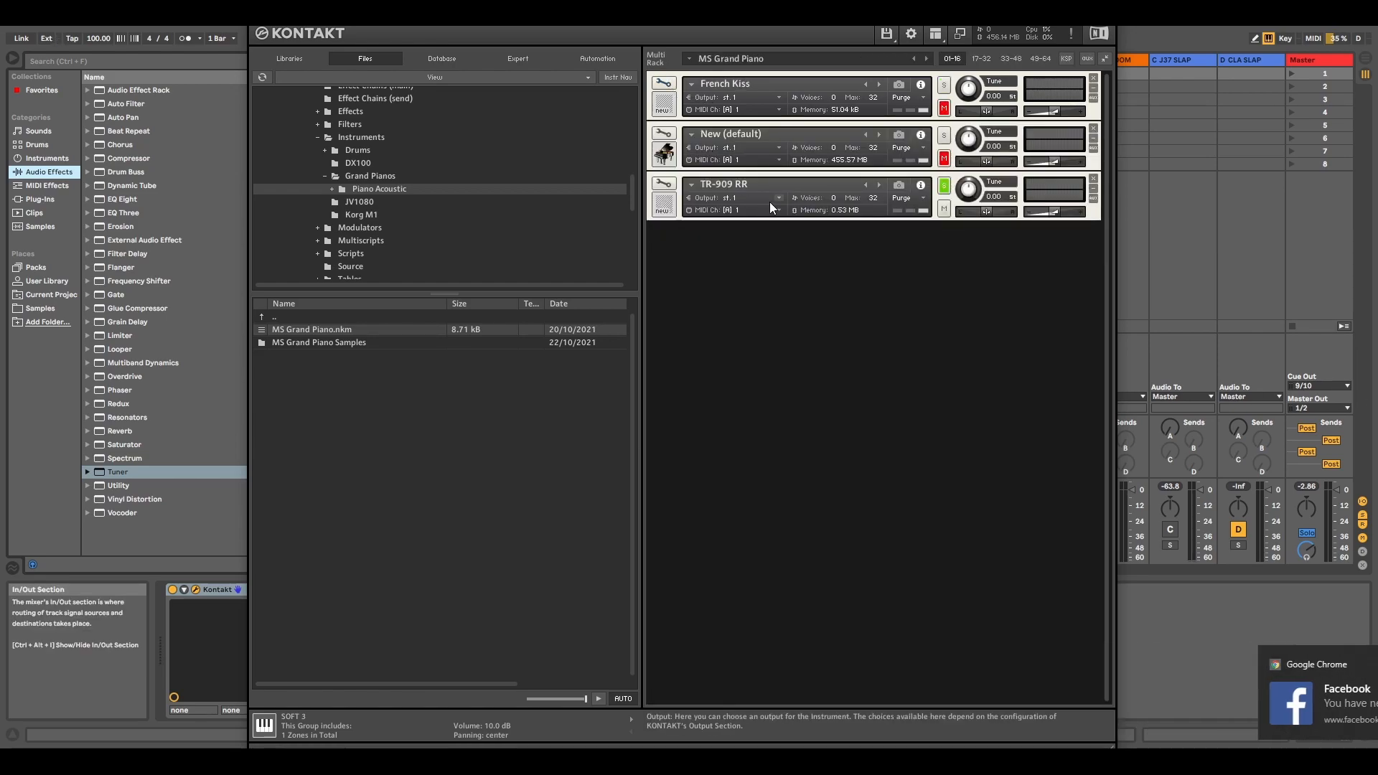